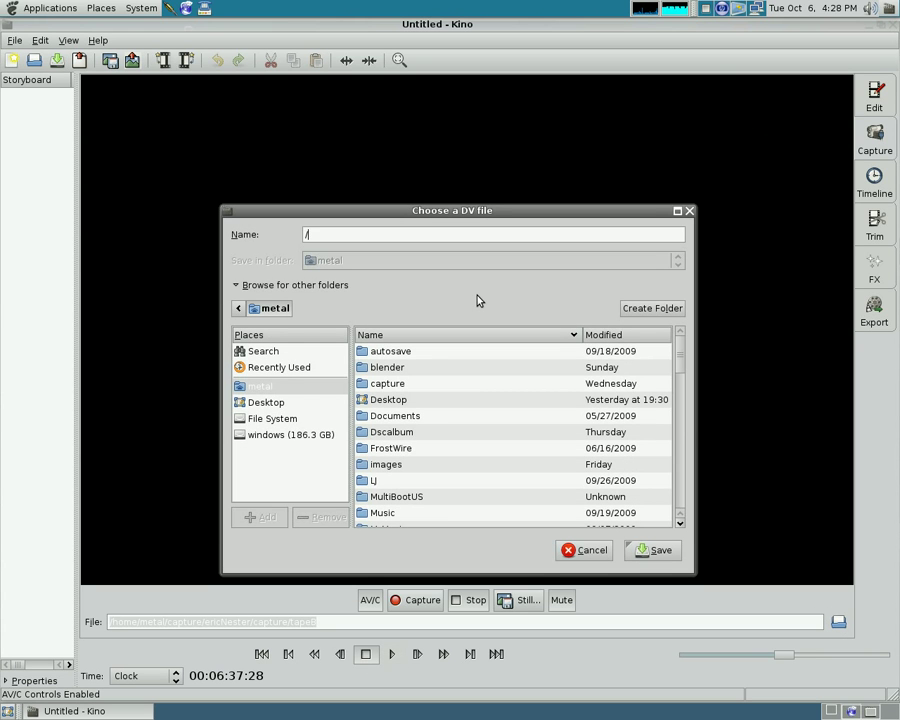
Go to the /tmp folder in the DV capture file chooser
text(tmp)
key(Return)
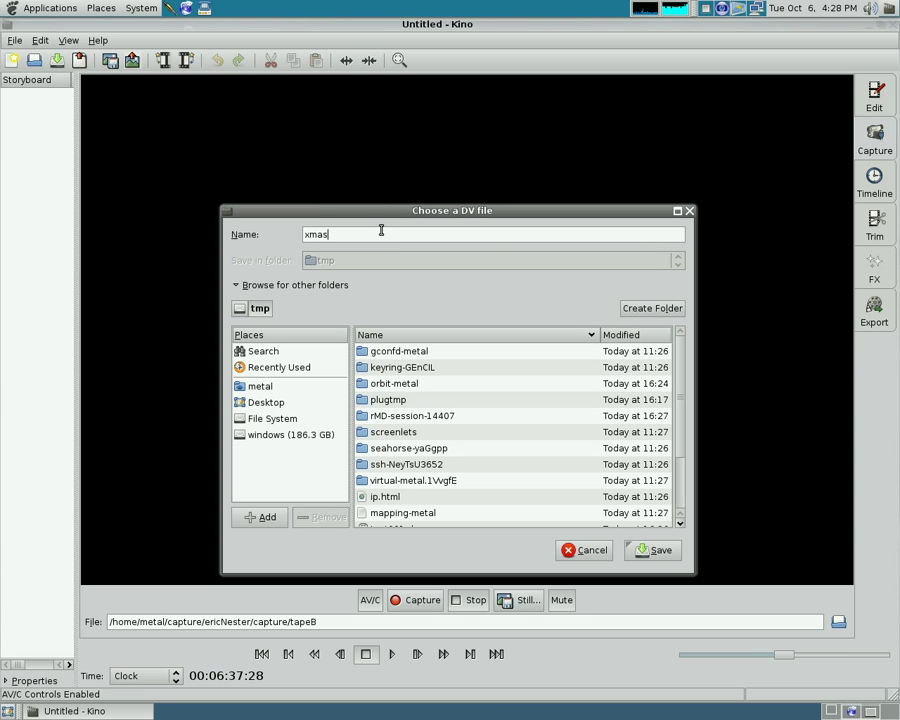
Confirm /tmp/xmas as the capture file, rewind and play the tape, and start capturing
click(658, 552)
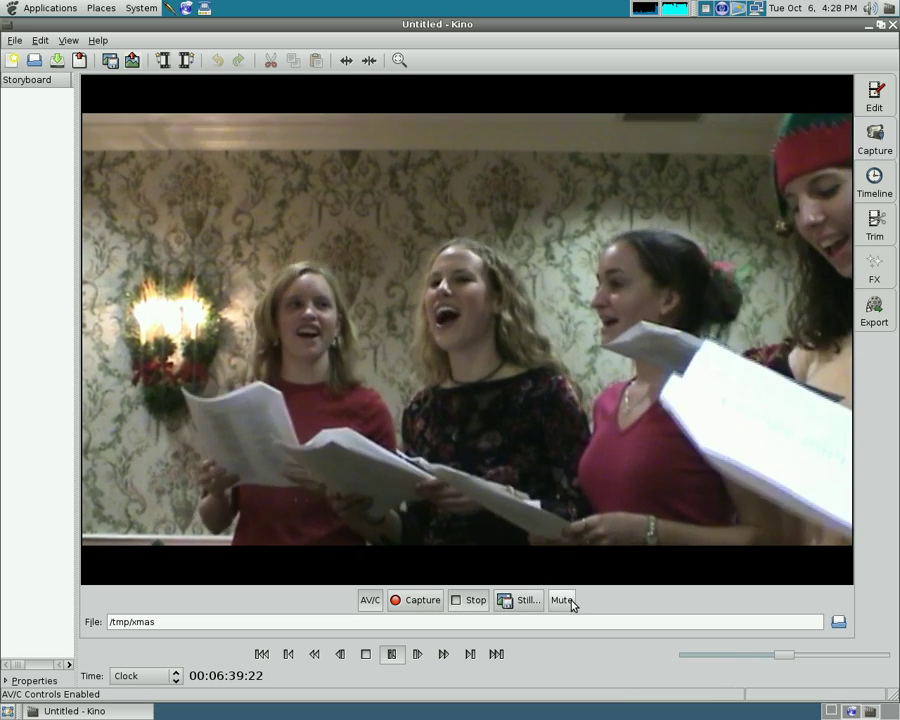
click(313, 655)
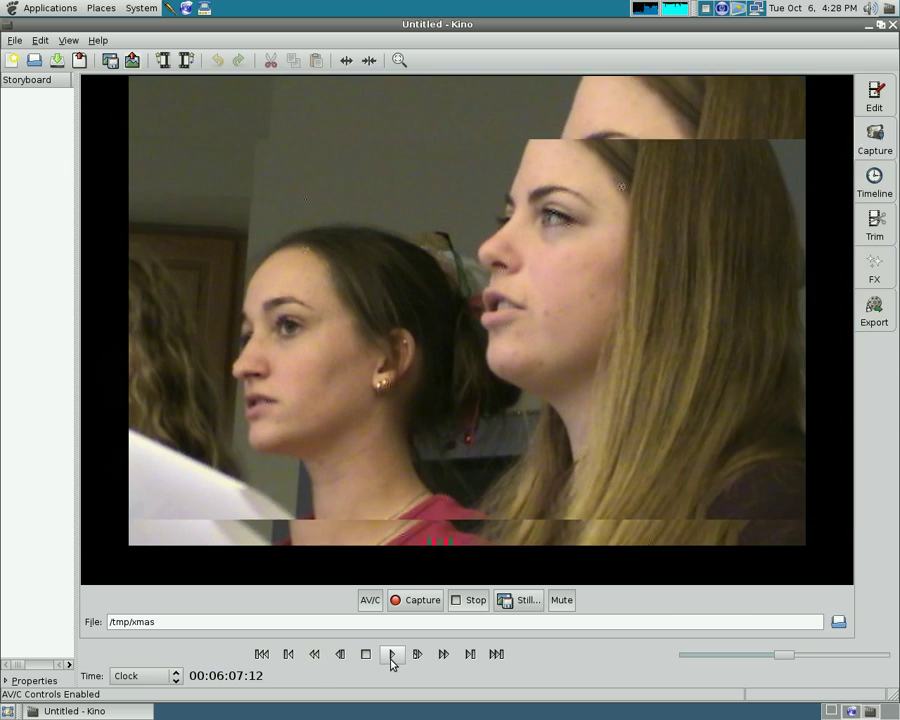
click(392, 660)
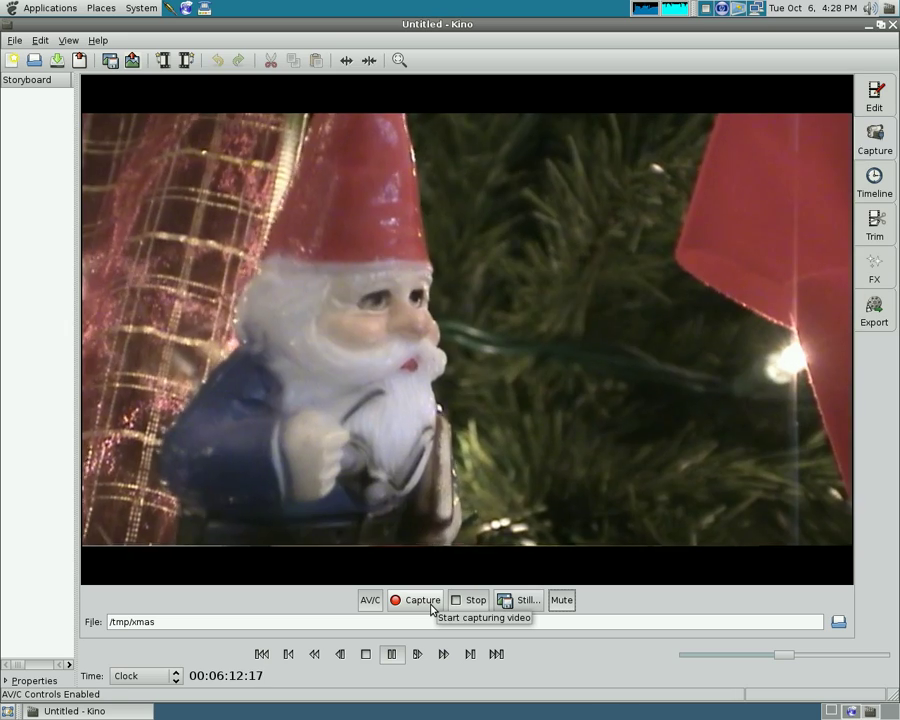
click(420, 600)
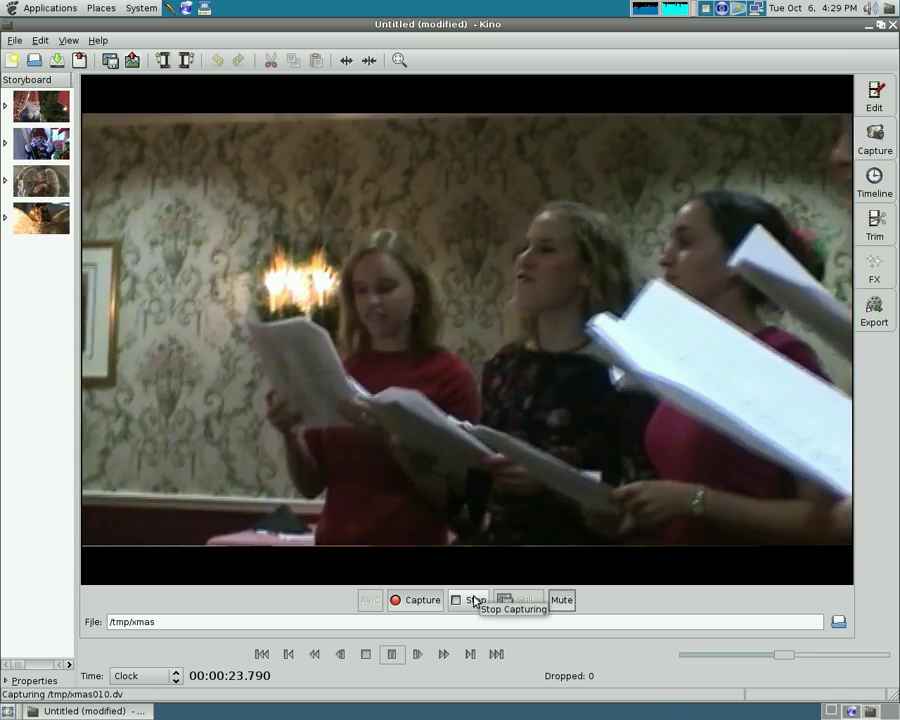
Stop capturing and cut the fifth clip from the storyboard in Edit mode
click(474, 601)
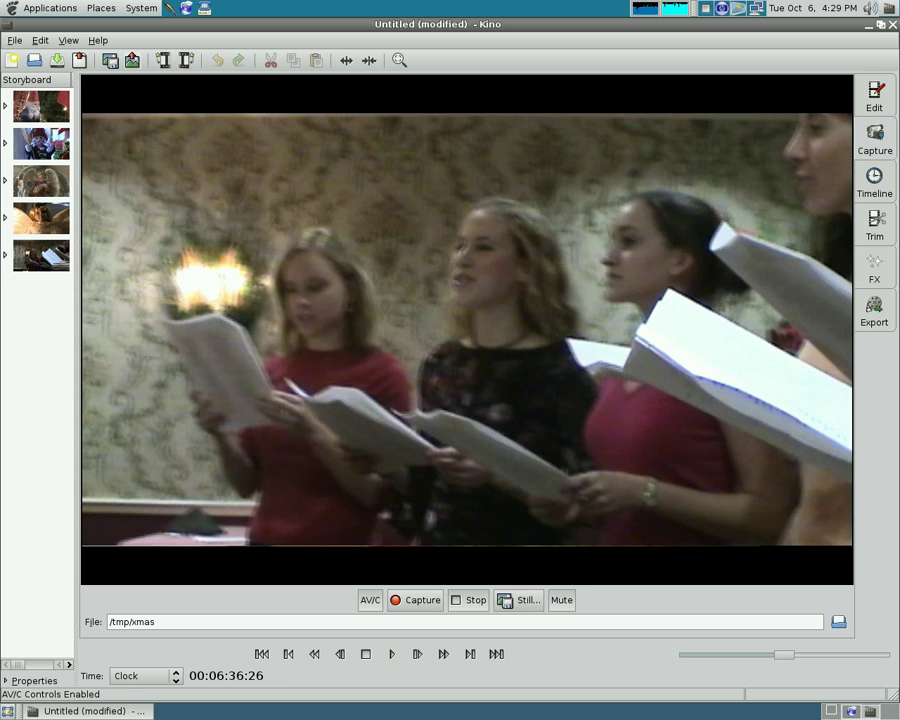
click(874, 97)
click(41, 255)
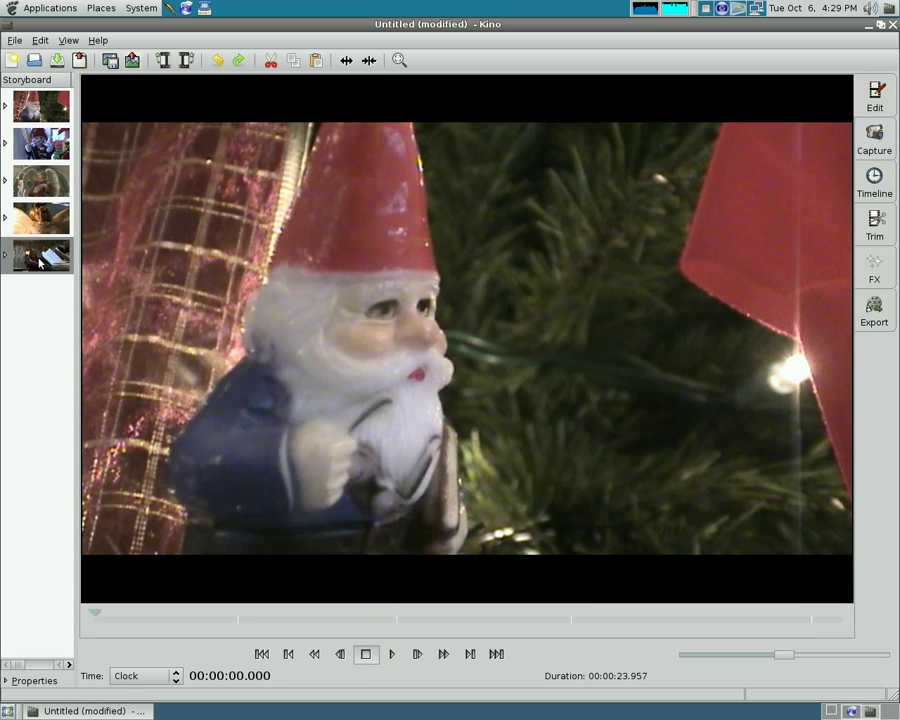
click(270, 60)
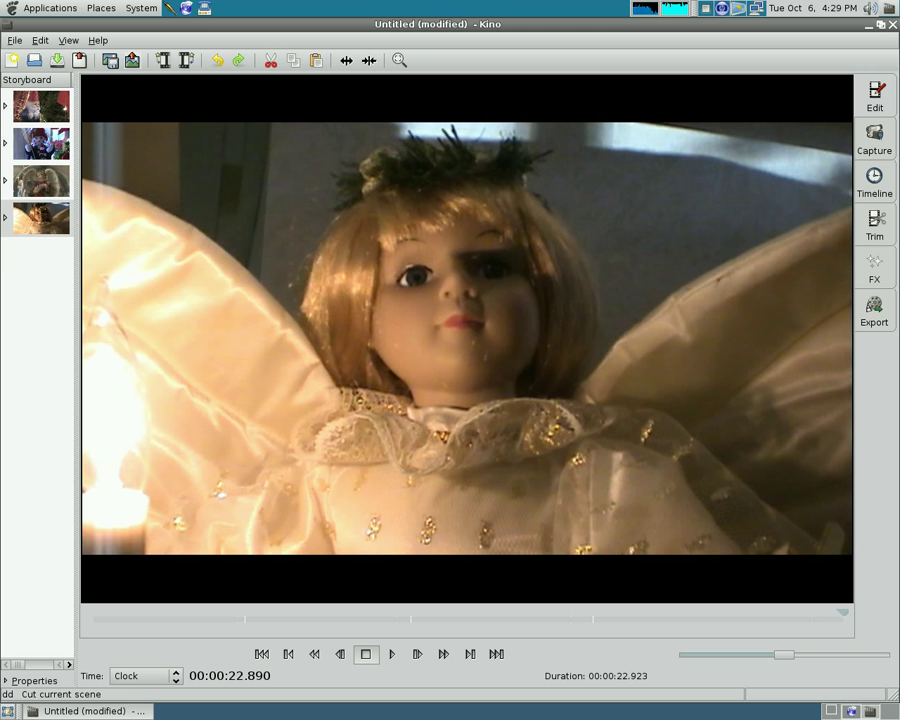
Cut the snowman clip and paste it back as the third clip
click(52, 143)
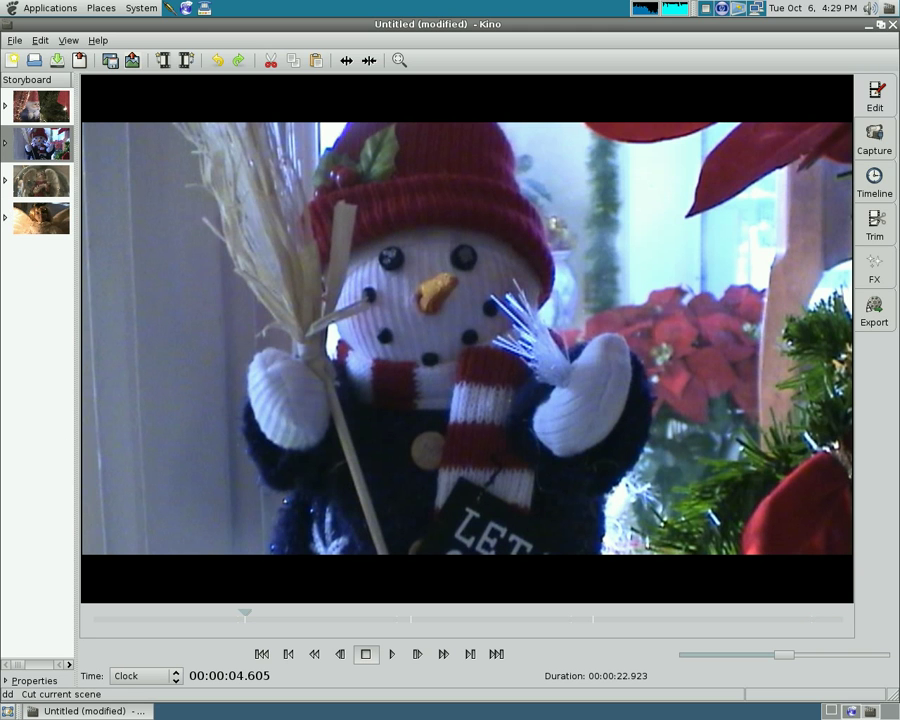
click(270, 61)
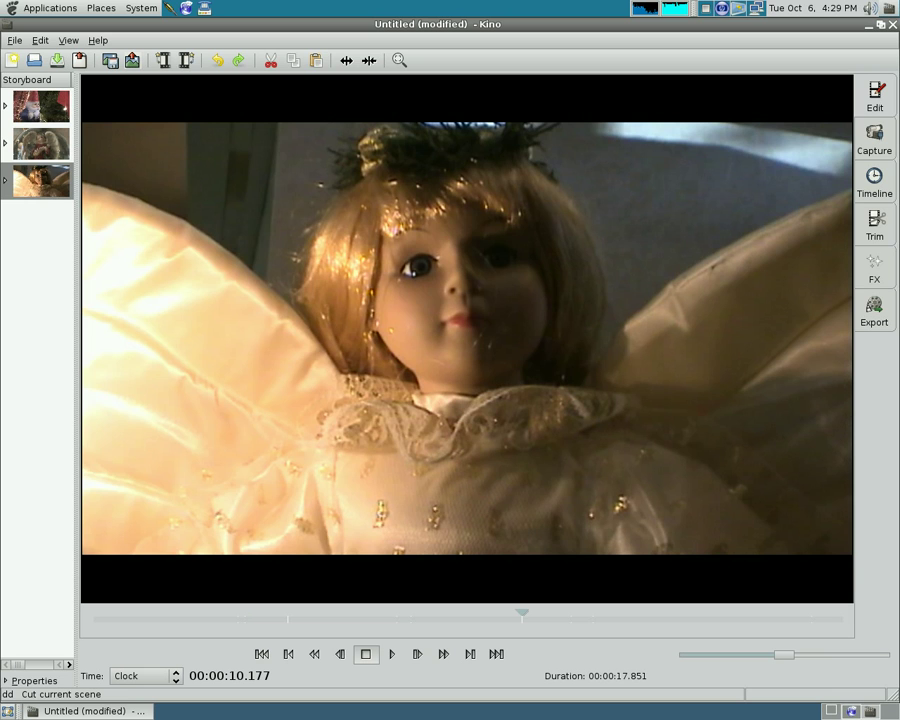
click(315, 62)
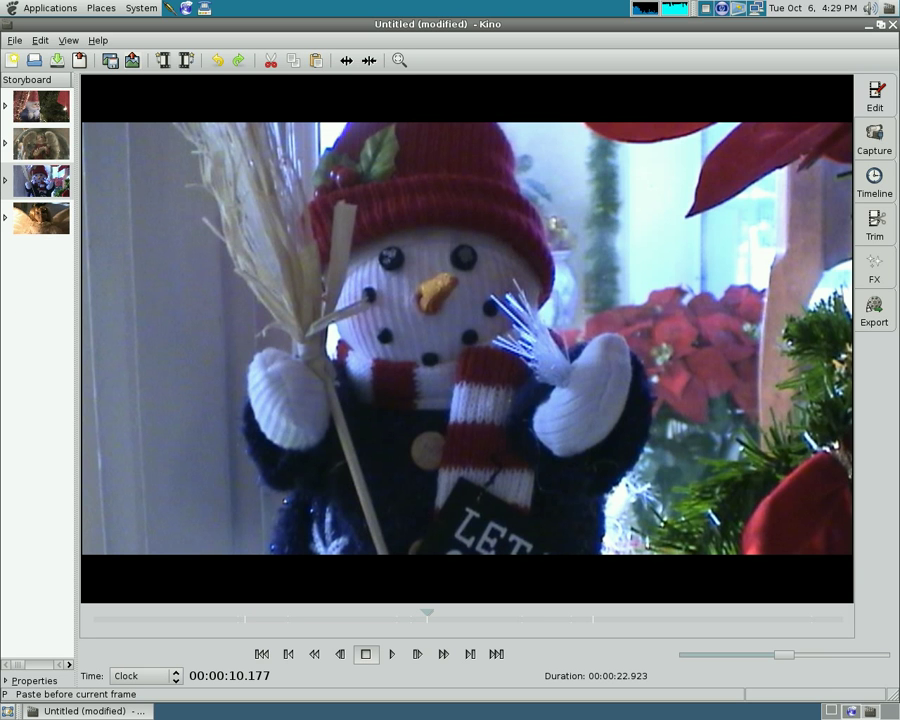
Split the gnome clip at 2.135 s and cut away its second part
mouse_move(425, 613)
mouse_down()
mouse_move(237, 623)
mouse_move(672, 629)
mouse_move(115, 618)
mouse_move(214, 628)
mouse_move(168, 628)
mouse_up()
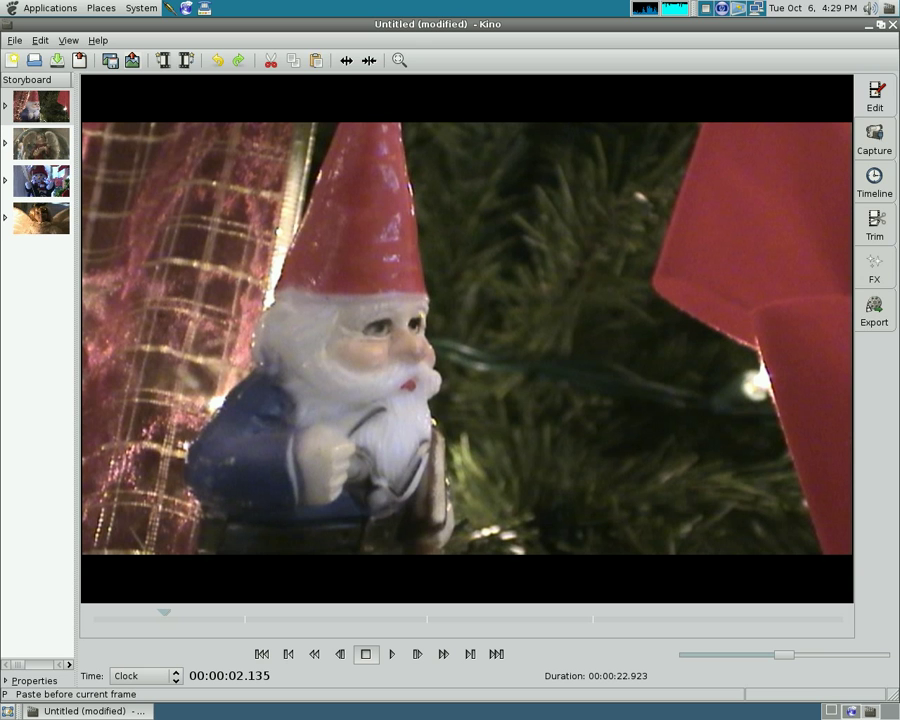
click(346, 61)
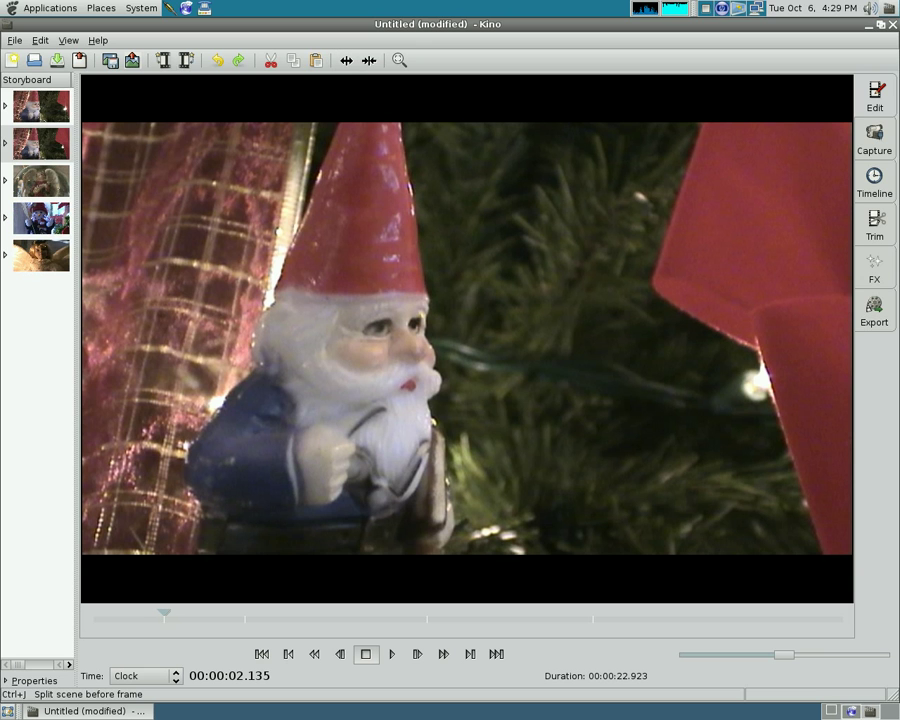
click(270, 61)
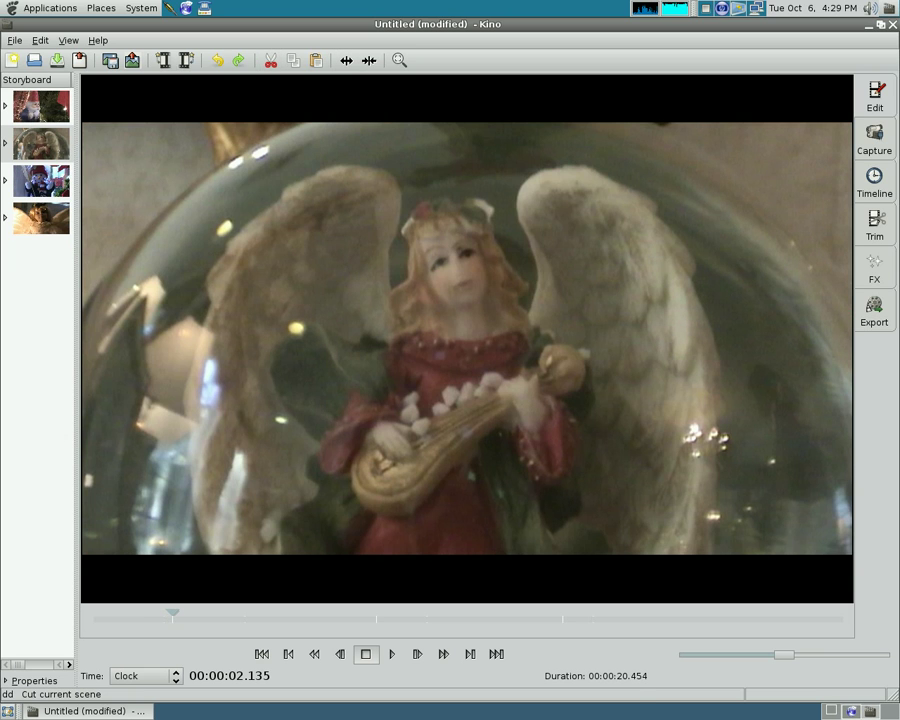
click(41, 180)
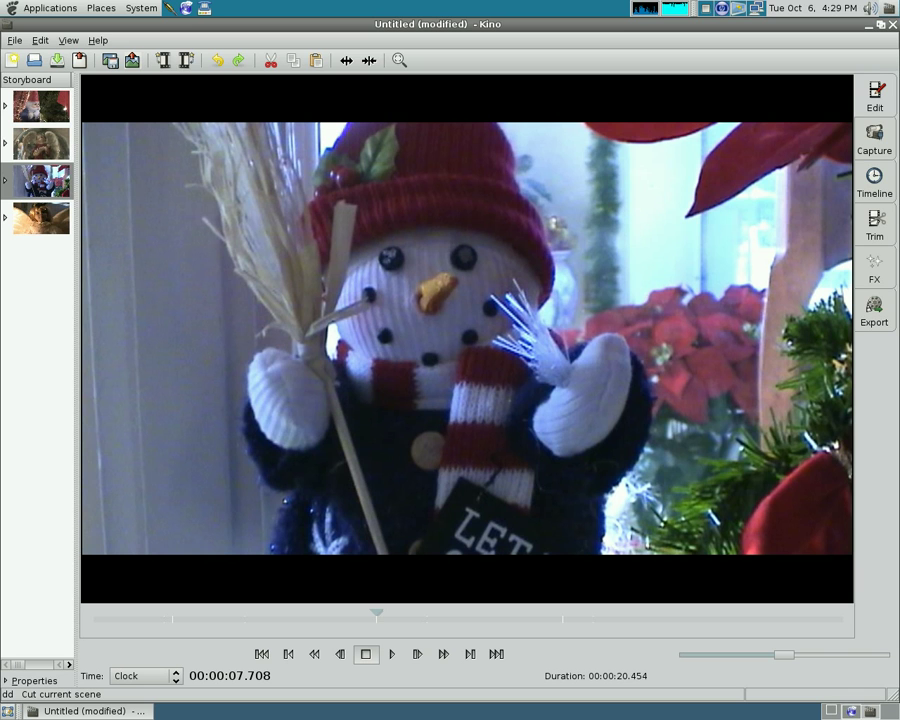
click(876, 225)
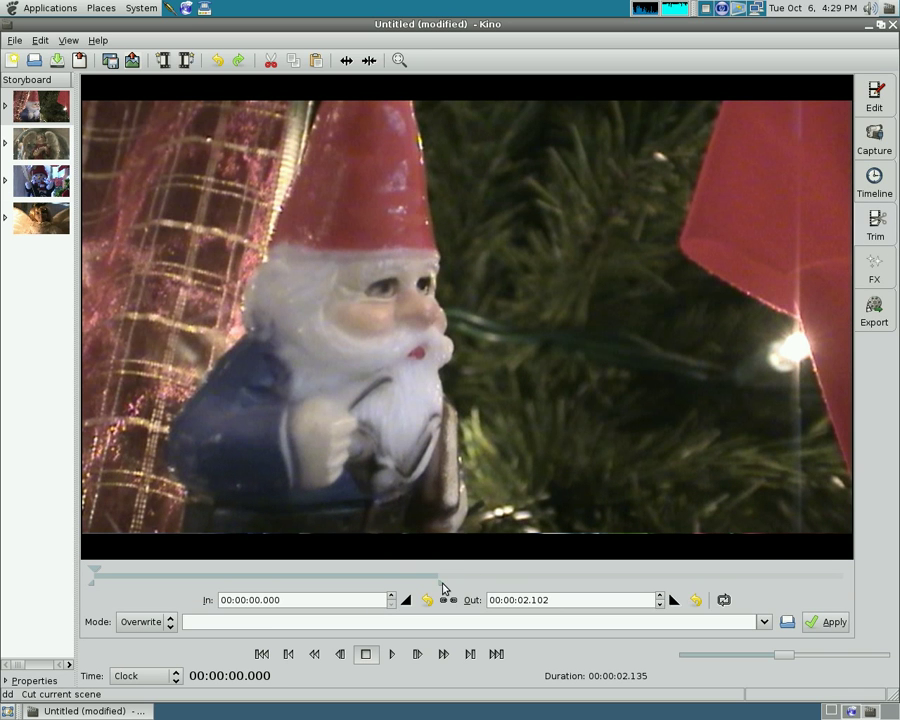
Trim the gnome clip so it ends at 00:00:02.436
mouse_move(440, 589)
mouse_down()
mouse_move(175, 585)
mouse_move(507, 584)
mouse_move(403, 584)
mouse_move(499, 584)
mouse_up()
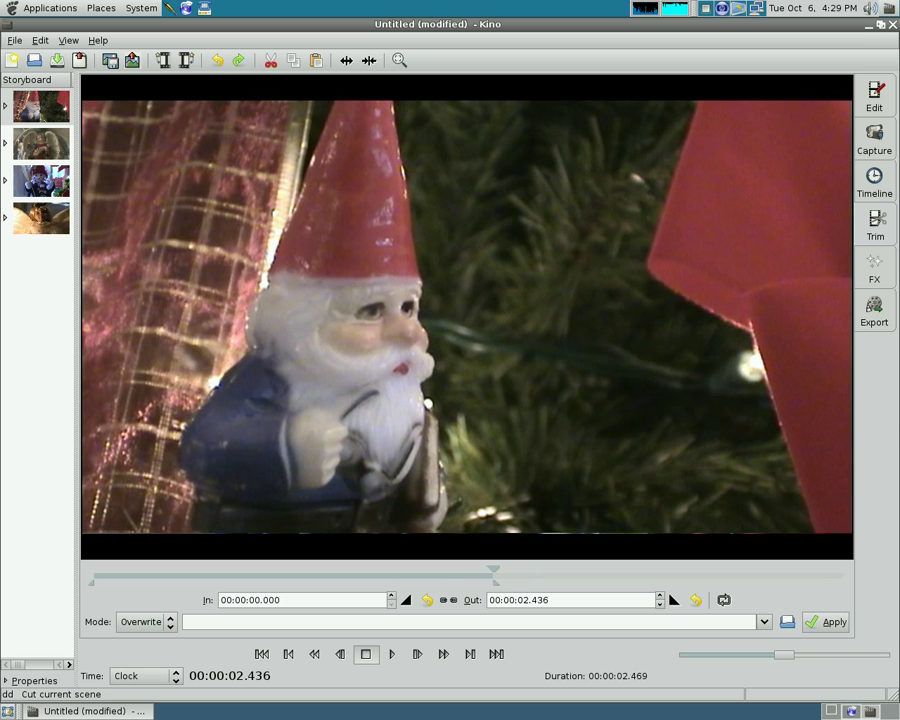
click(875, 265)
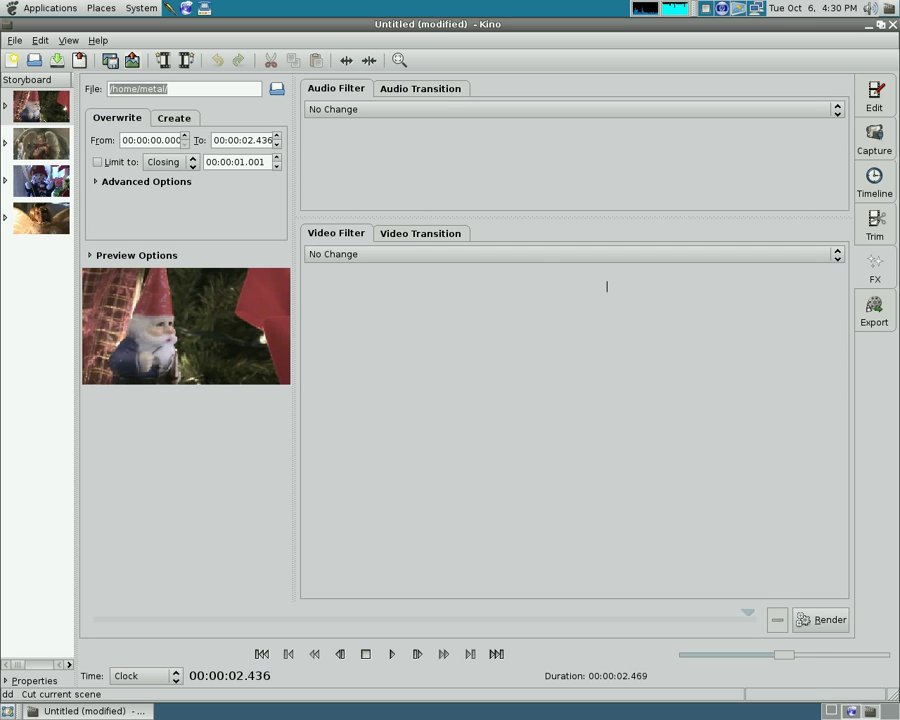
Try the Charcoal video filter on the gnome clip, then switch it to Reverse Video
click(416, 256)
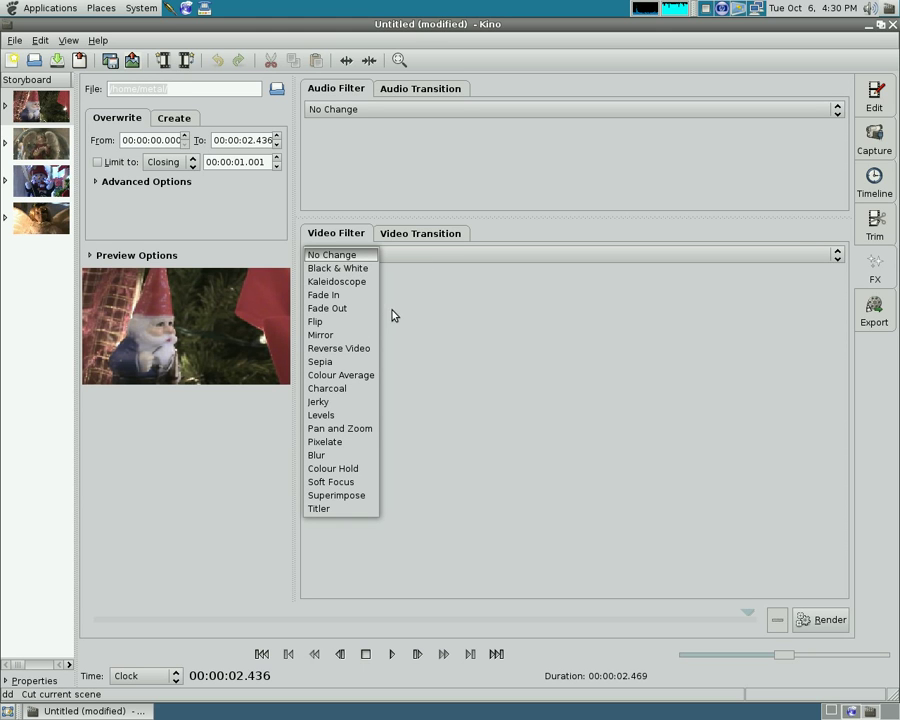
click(352, 390)
click(376, 257)
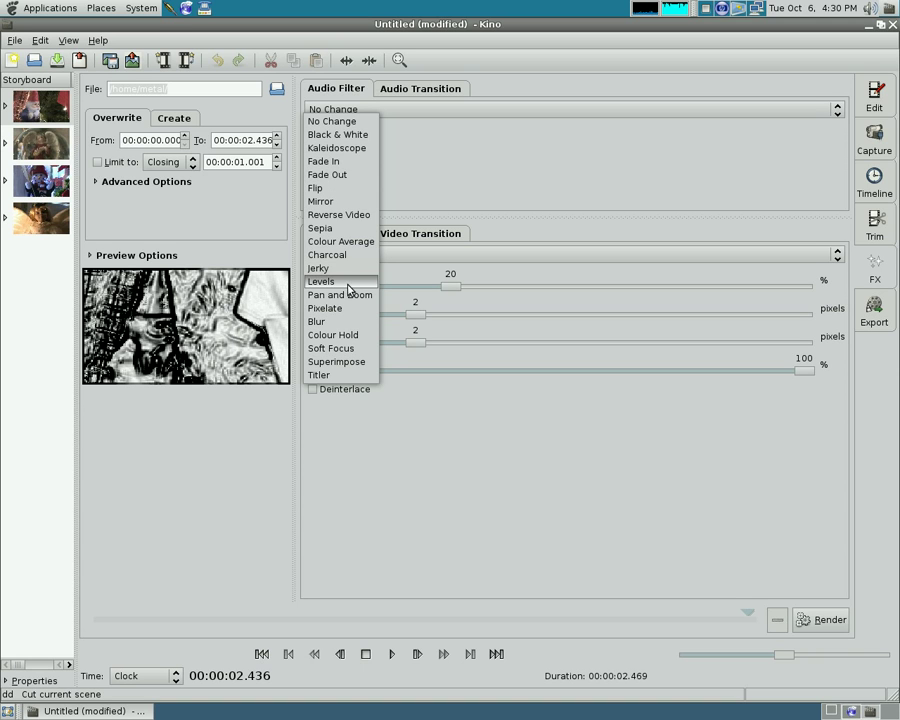
click(341, 215)
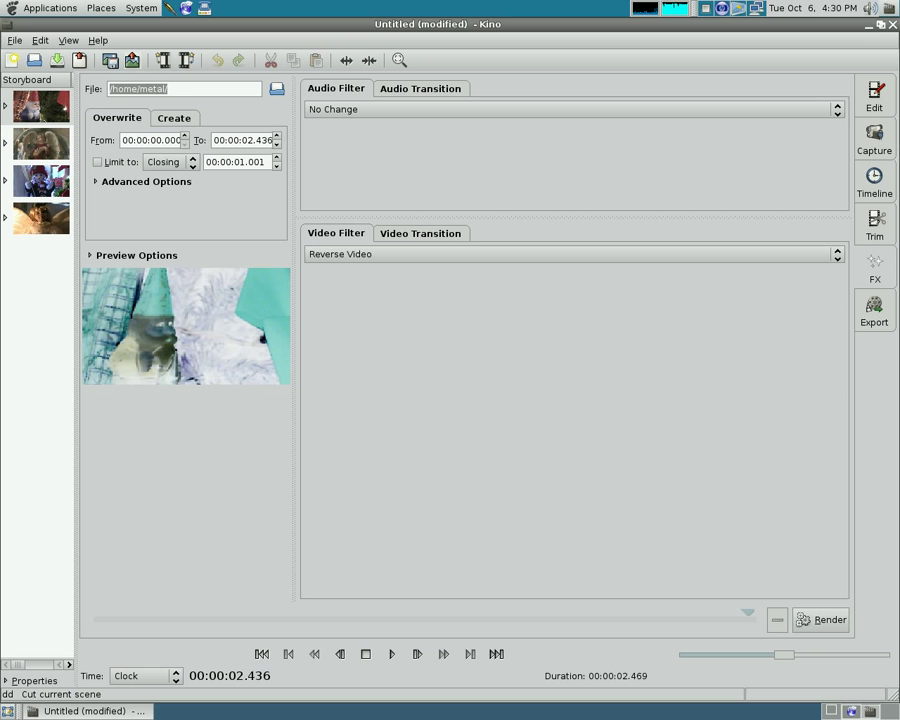
click(354, 255)
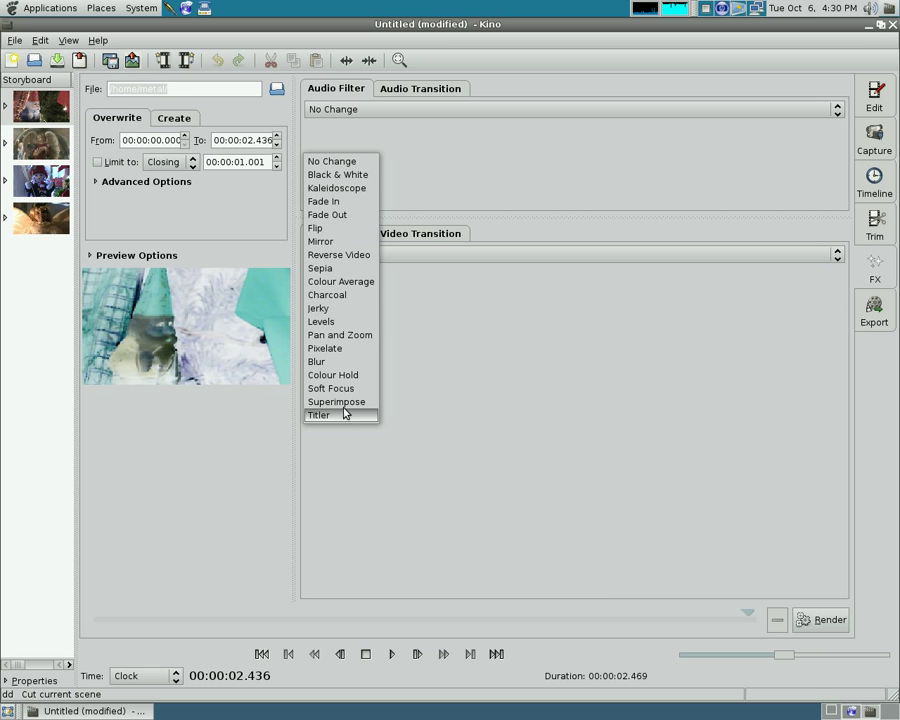
Apply the Titler filter with the caption 'gjvjhvhjvjhv', aligned to the centre
click(344, 415)
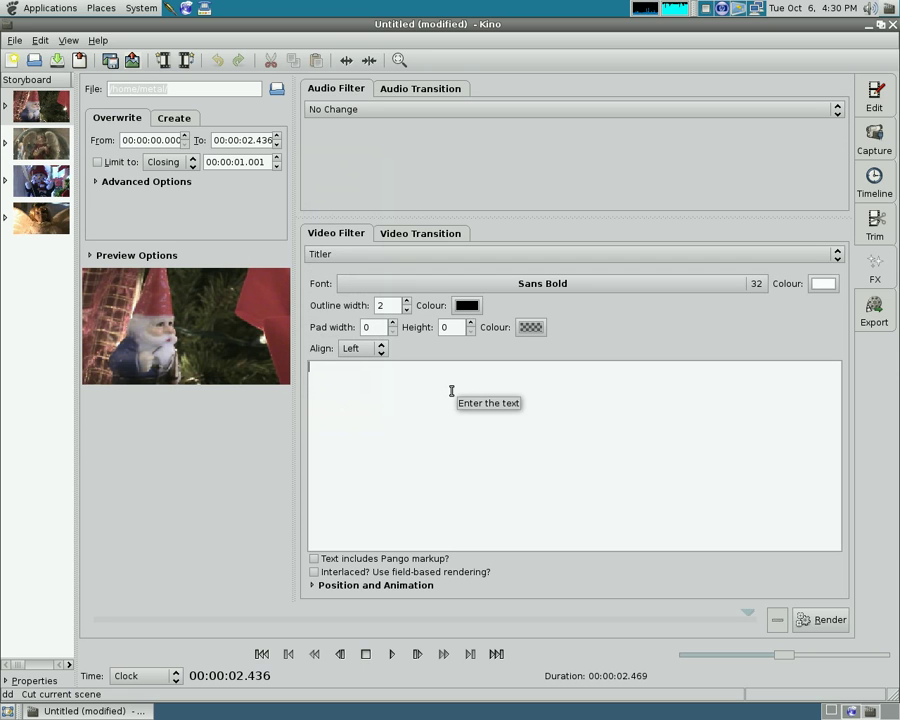
text(gjvjhvhjvjhv)
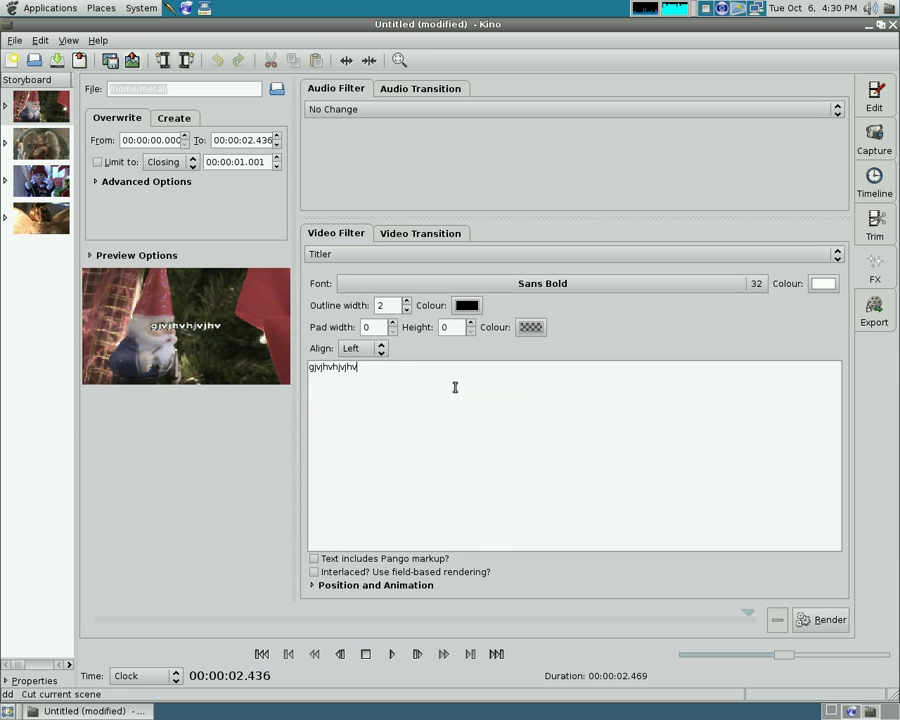
click(381, 348)
click(362, 359)
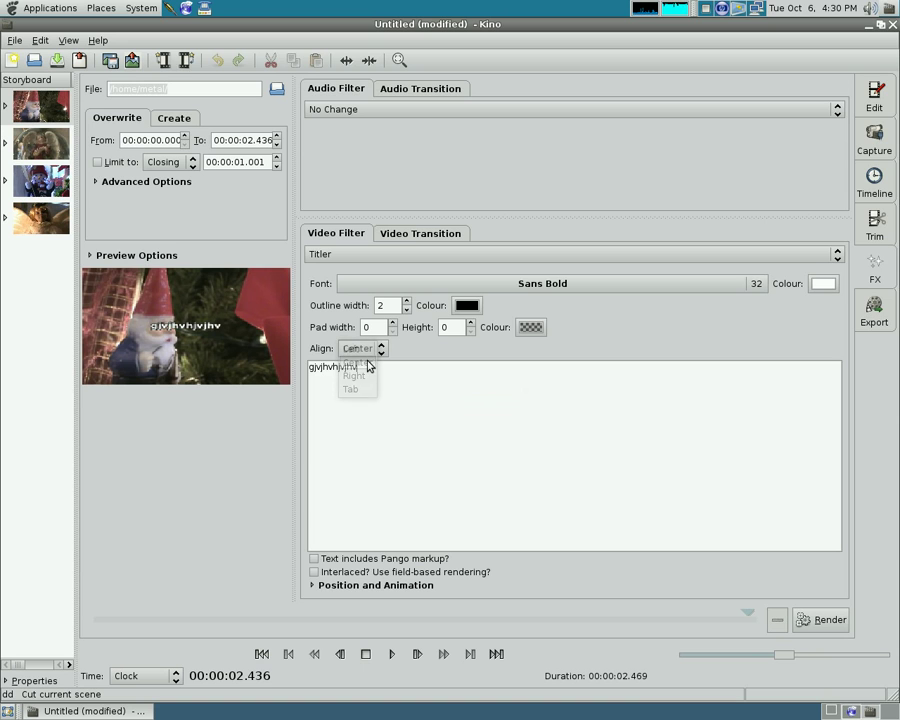
Expand Position and Animation and review the Initial and Final position options unchanged
click(312, 585)
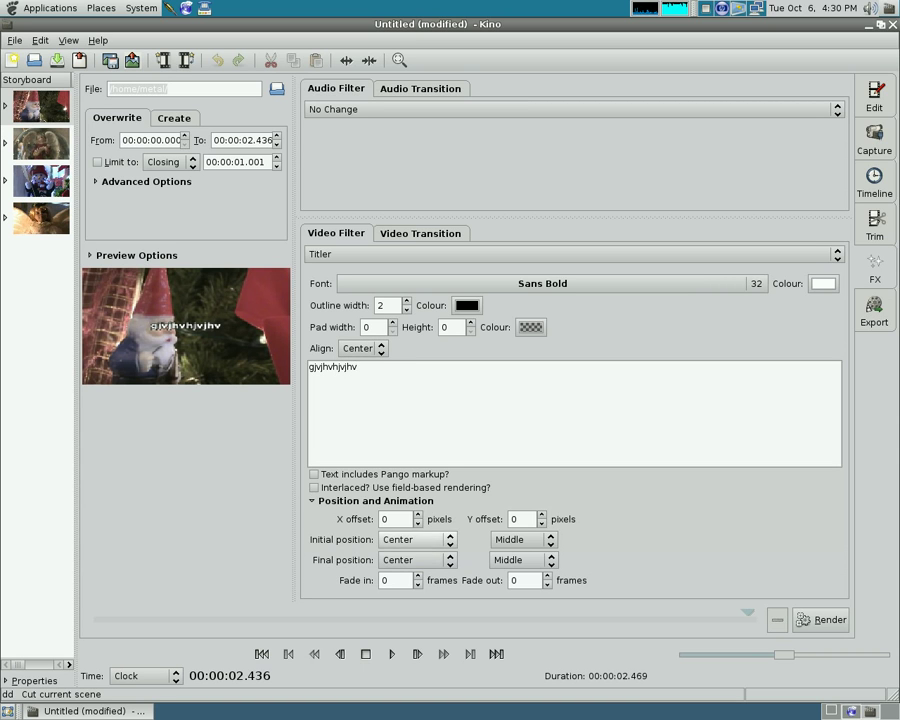
click(445, 545)
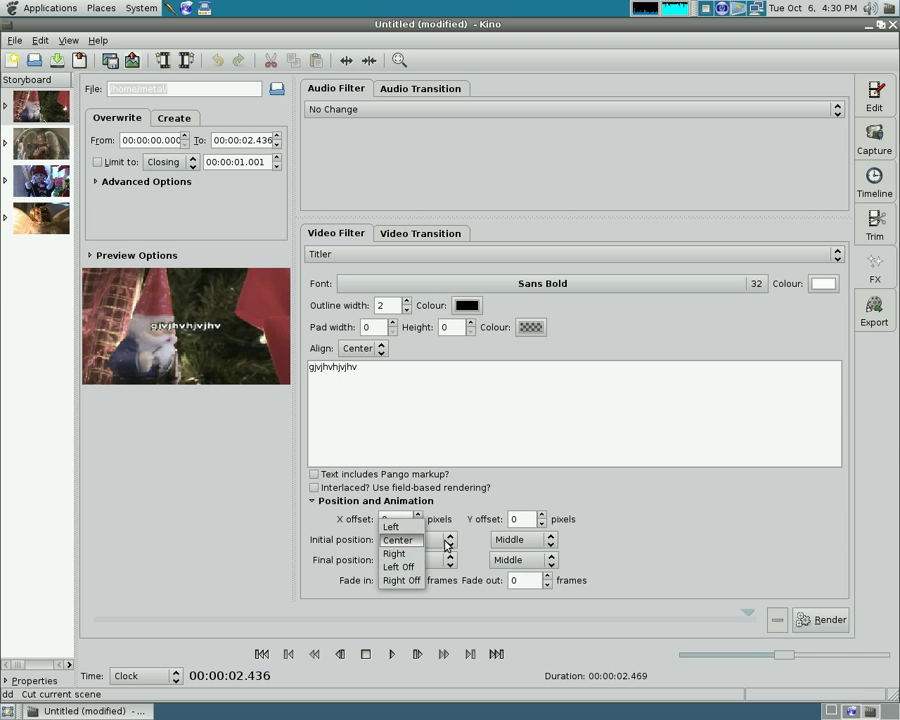
click(448, 561)
click(448, 561)
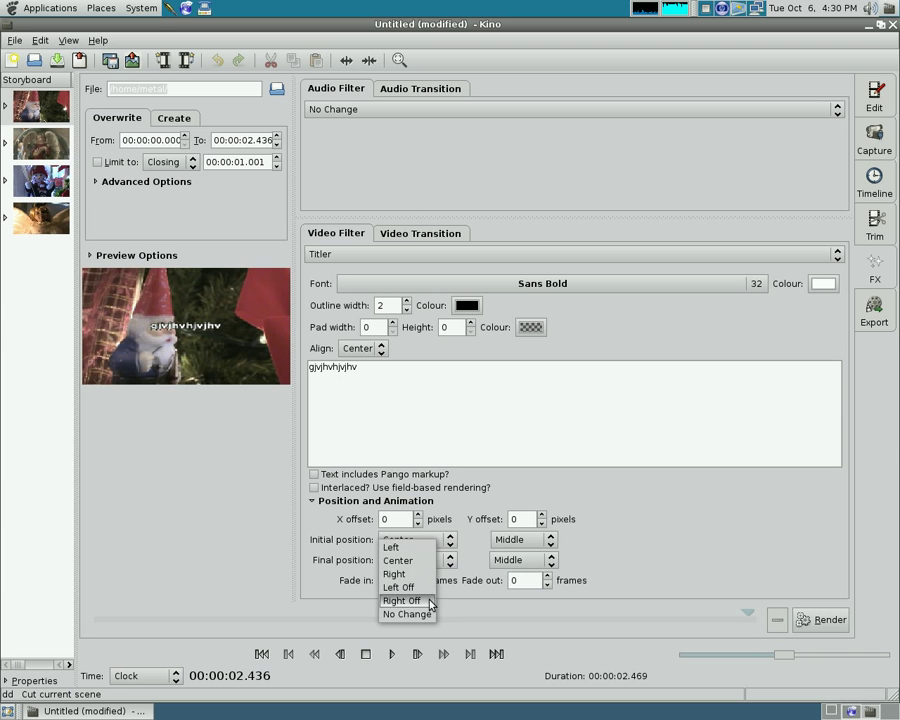
click(603, 565)
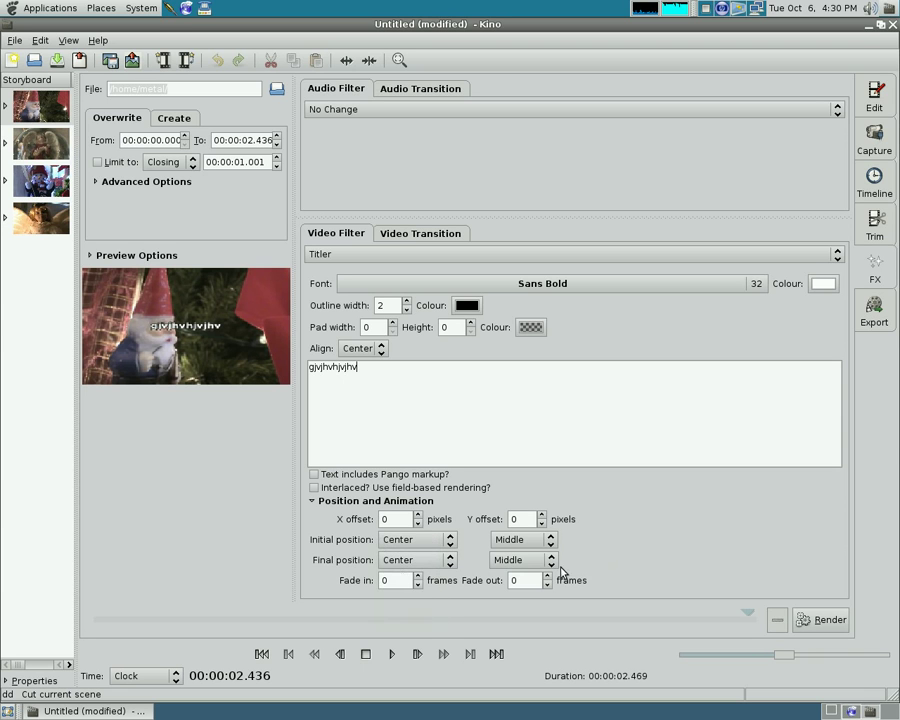
Switch the gnome clip's video filter to Black & White and render it
click(396, 257)
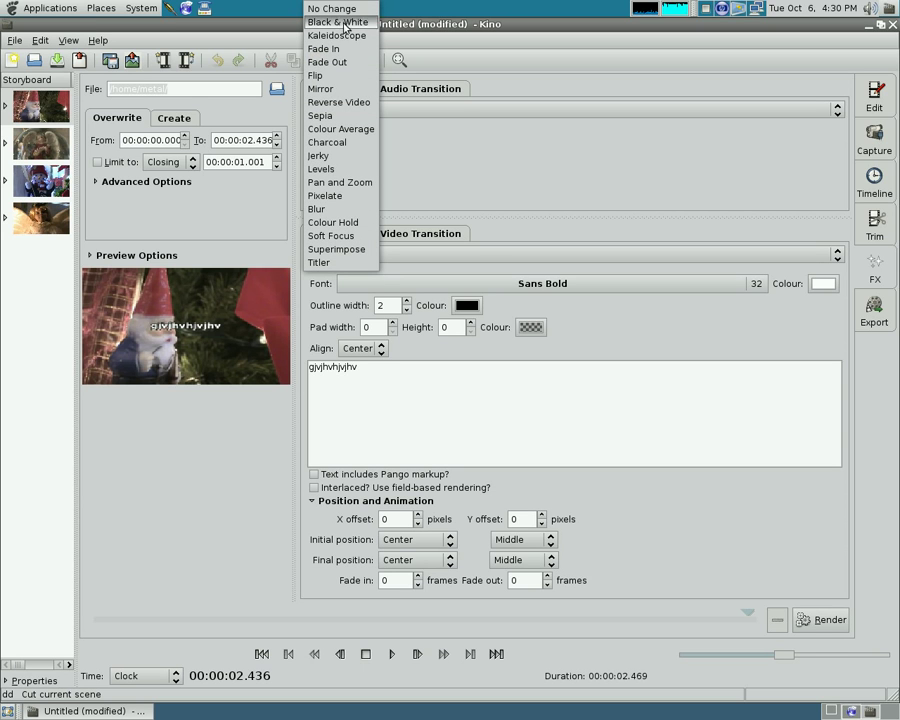
click(337, 22)
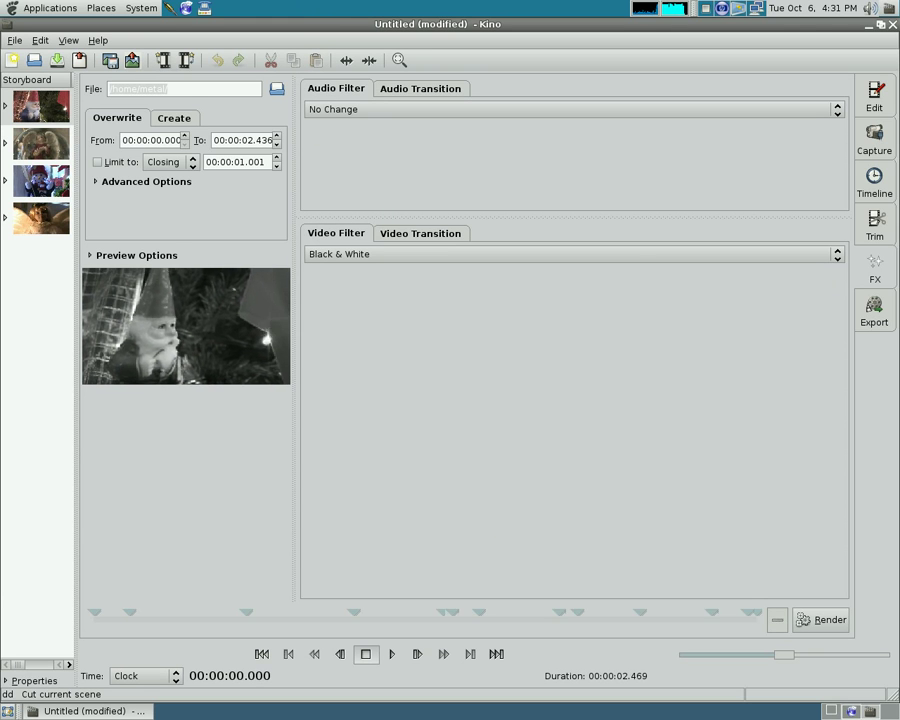
click(810, 619)
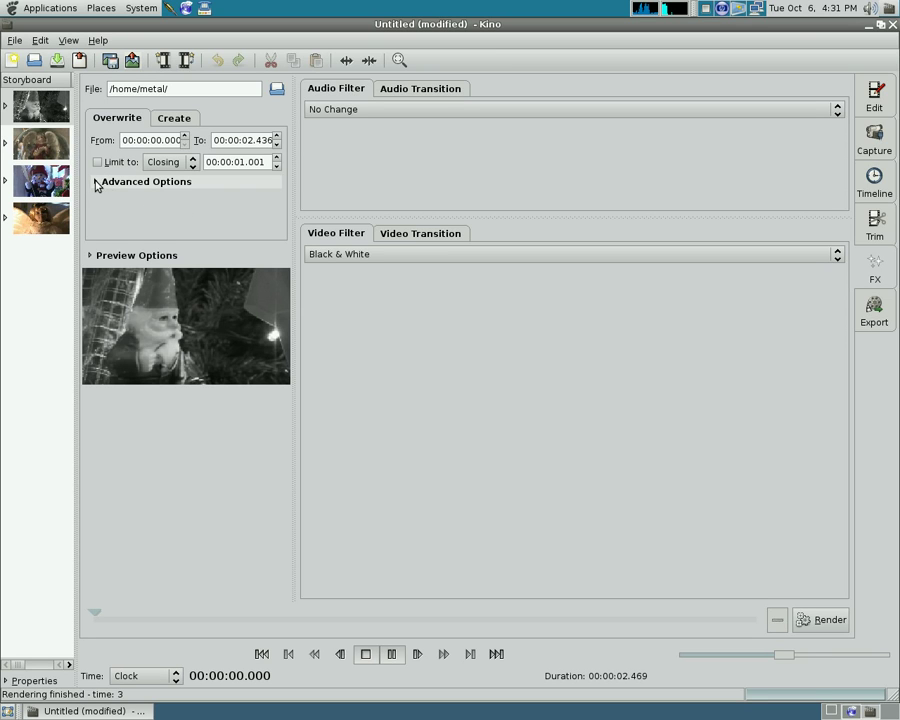
Enable Speed at 2.25 under Advanced Options and re-render the gnome clip
click(96, 184)
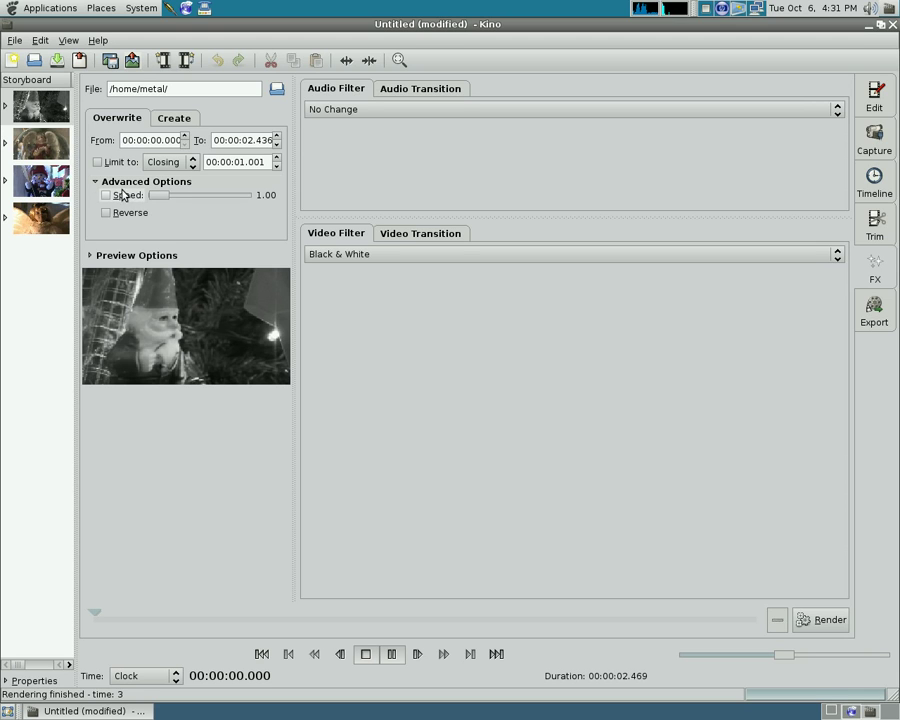
drag(157, 201, 161, 202)
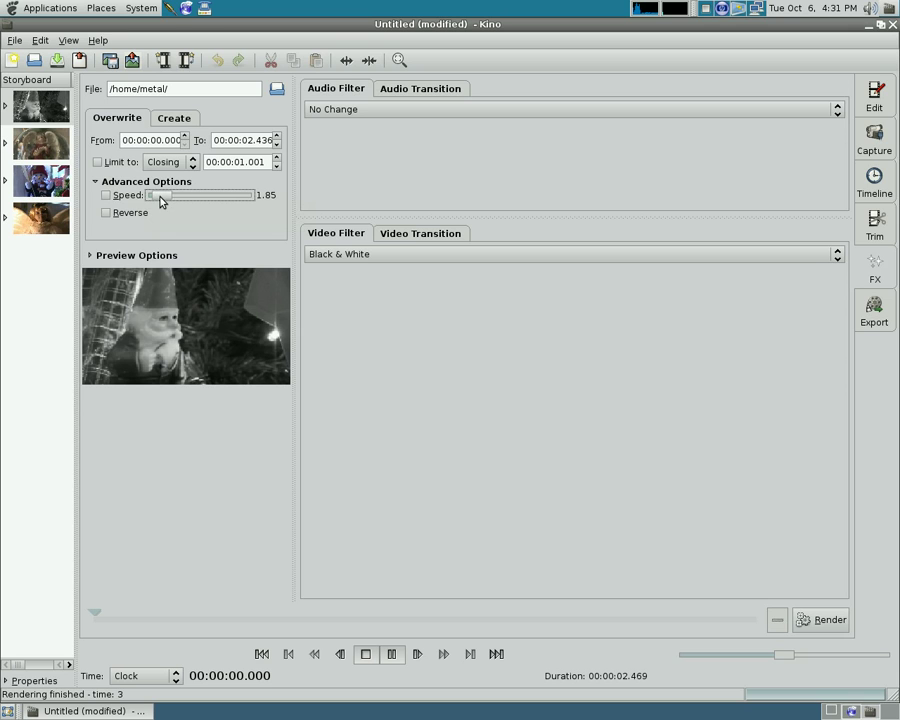
click(108, 196)
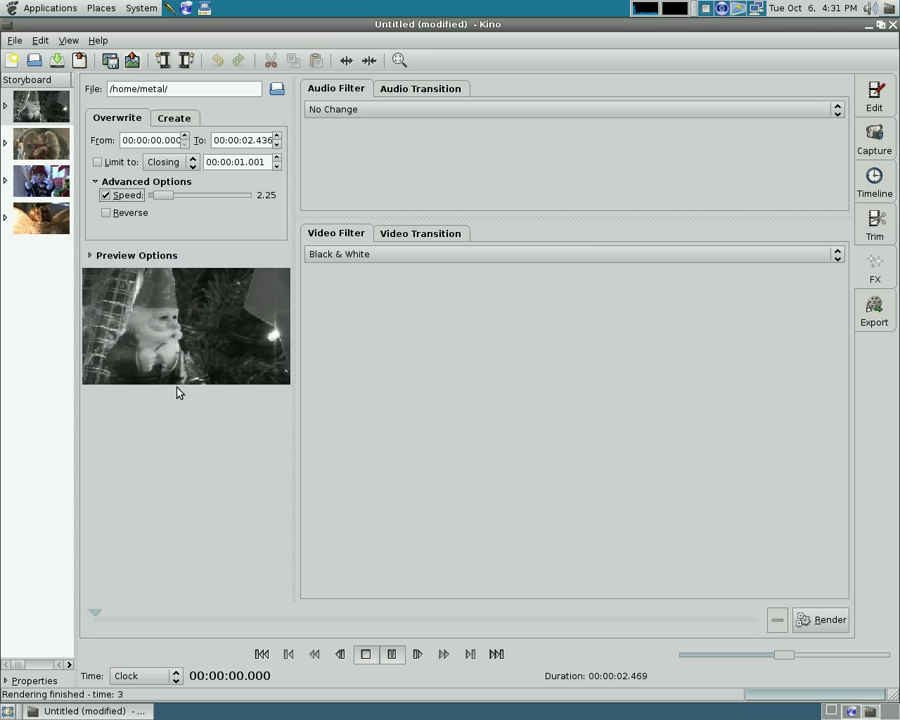
click(806, 624)
Play back the rendered clips in Edit view, stopping on the angel clip
click(877, 98)
click(391, 655)
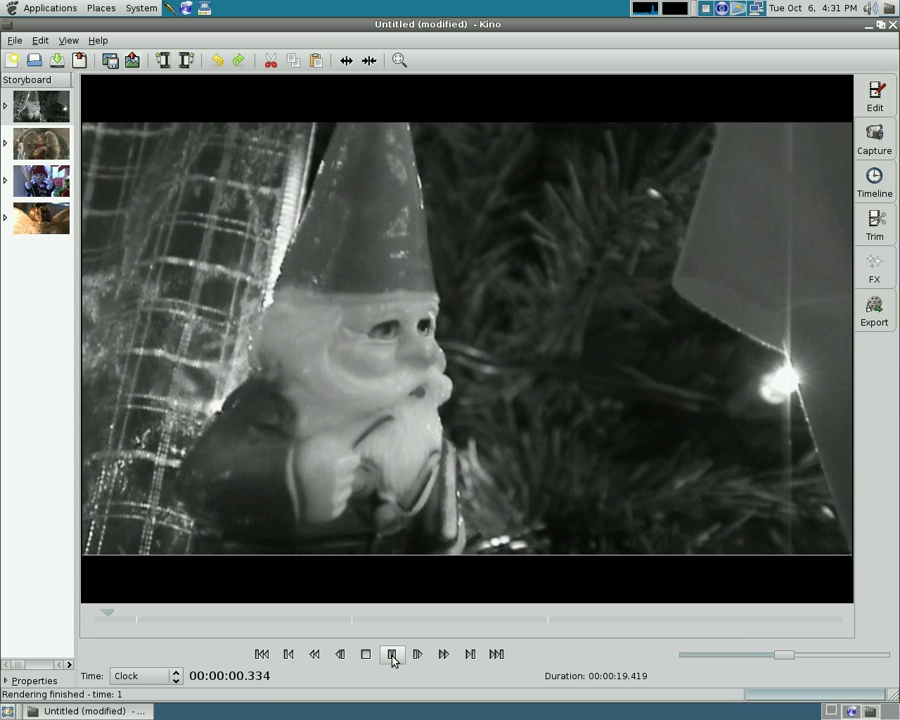
click(366, 654)
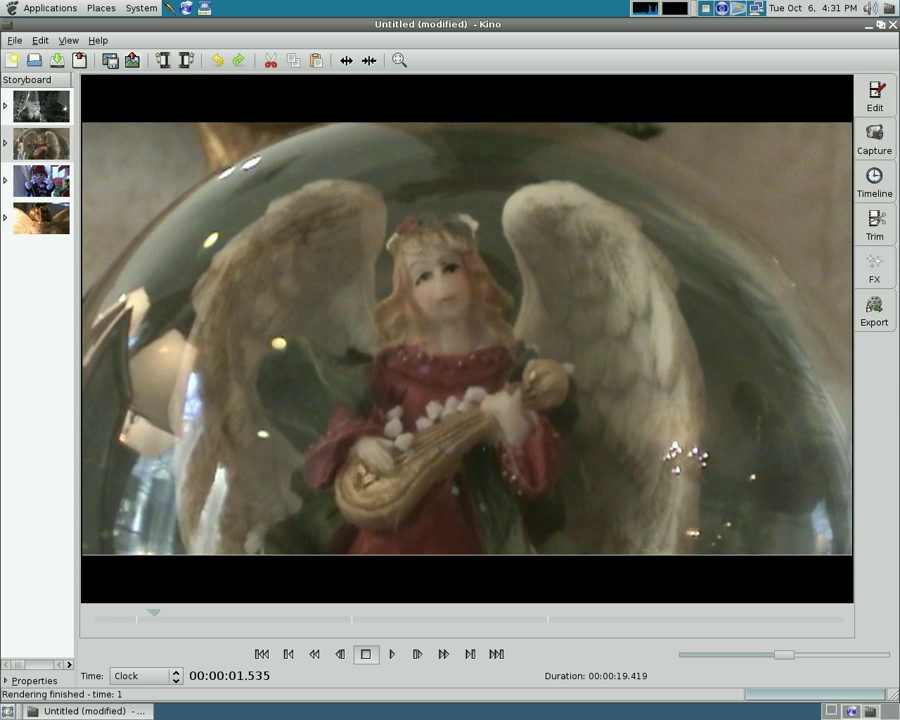
key(F6)
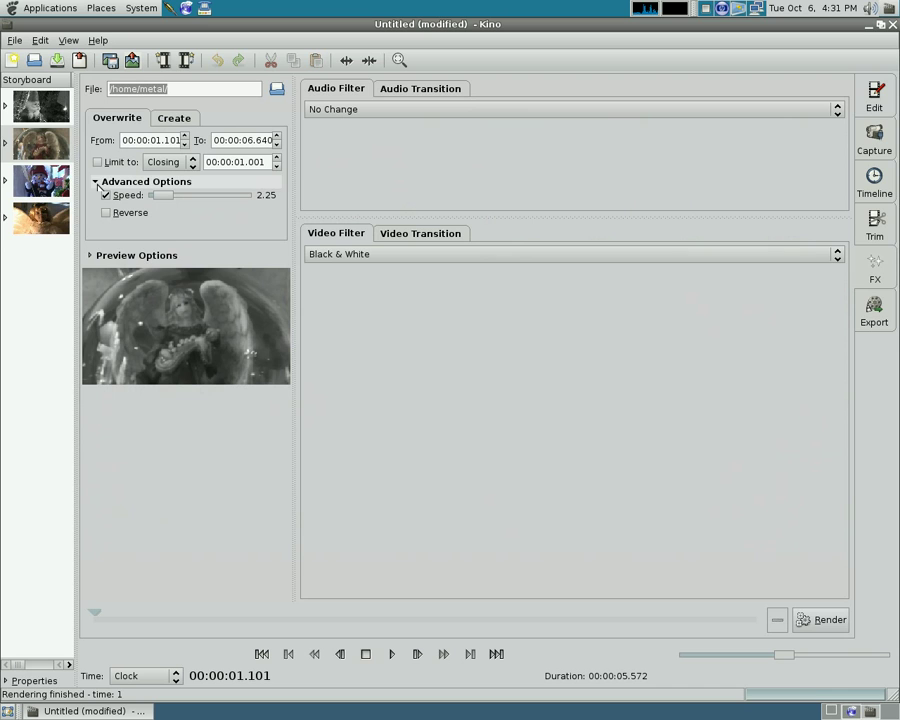
Give the fourth (angel) clip a Fade Out filter limited to the closing 1.001 s
click(51, 220)
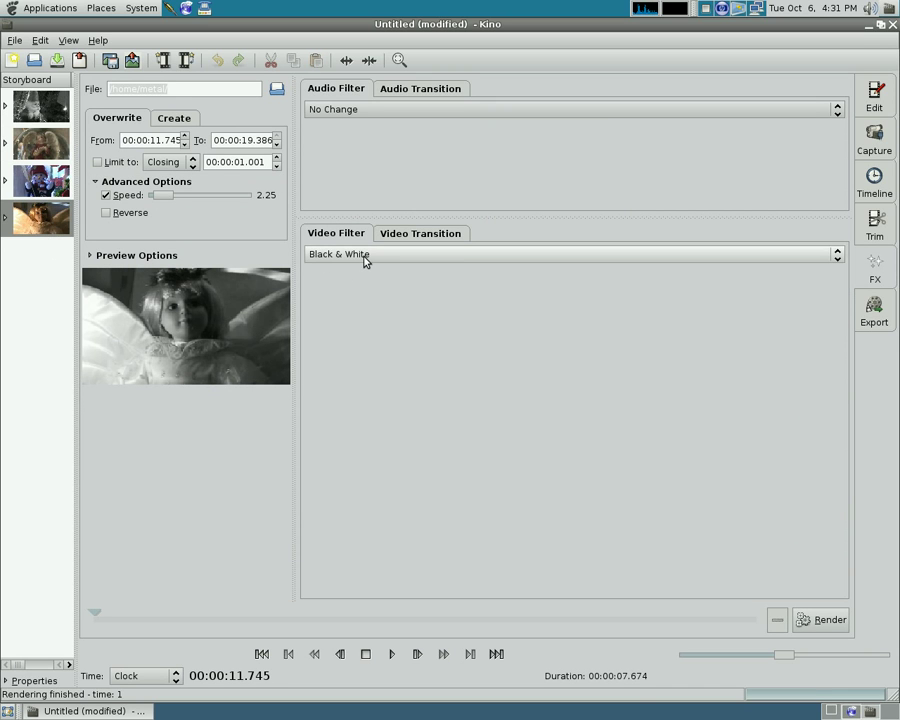
click(414, 263)
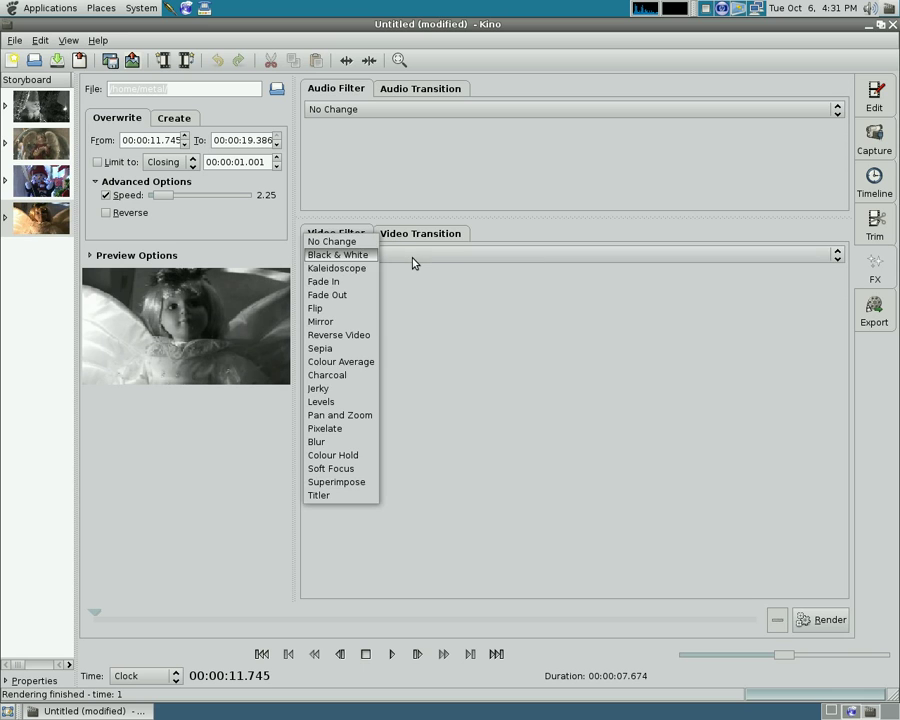
click(361, 294)
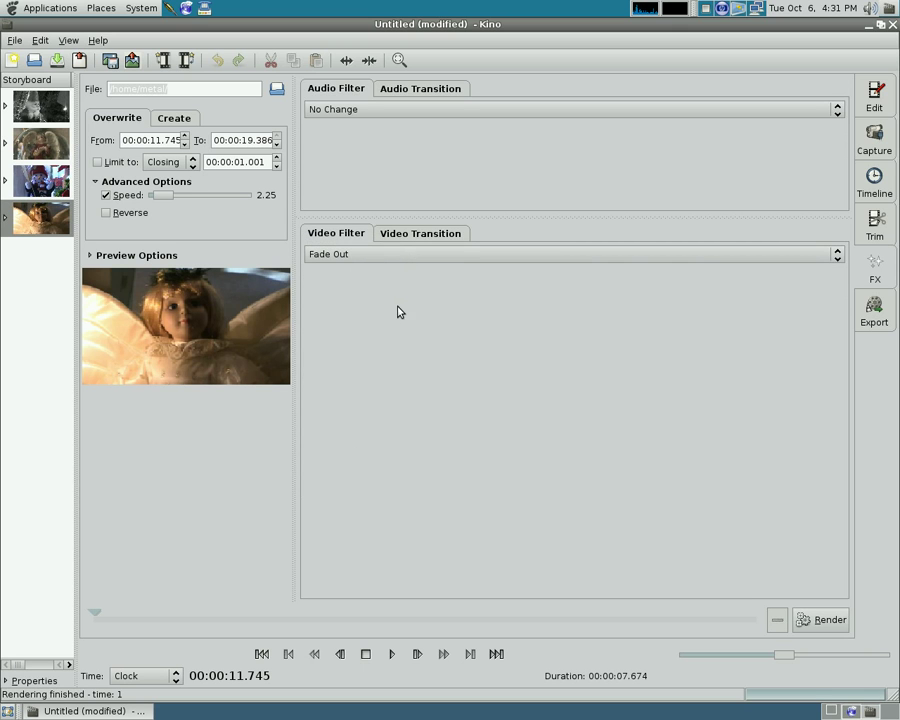
click(97, 162)
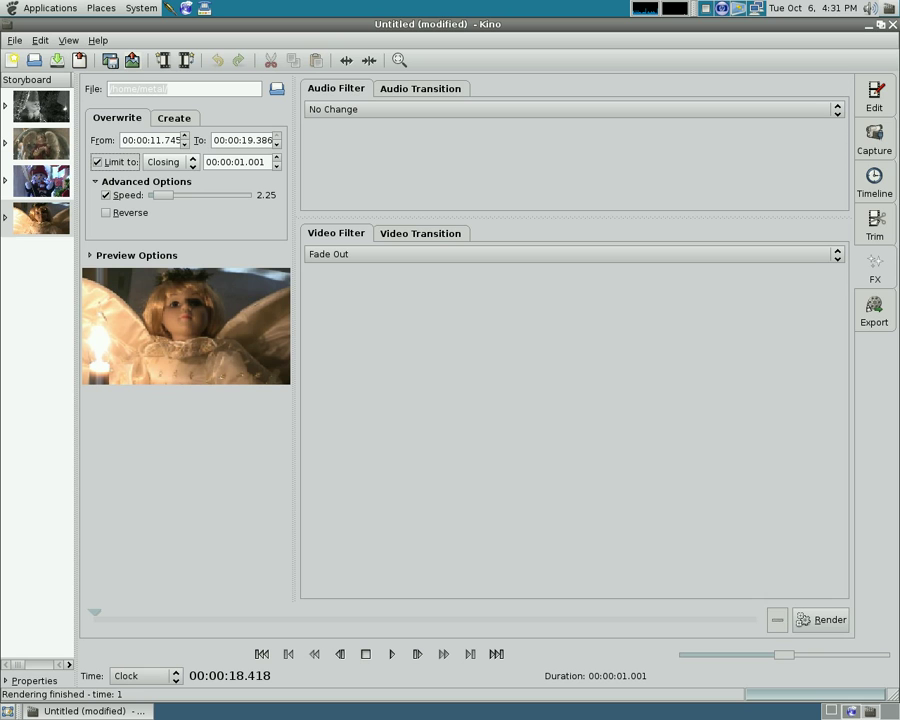
Preview and render the fade-out as a new clip, then play the sequence
click(390, 655)
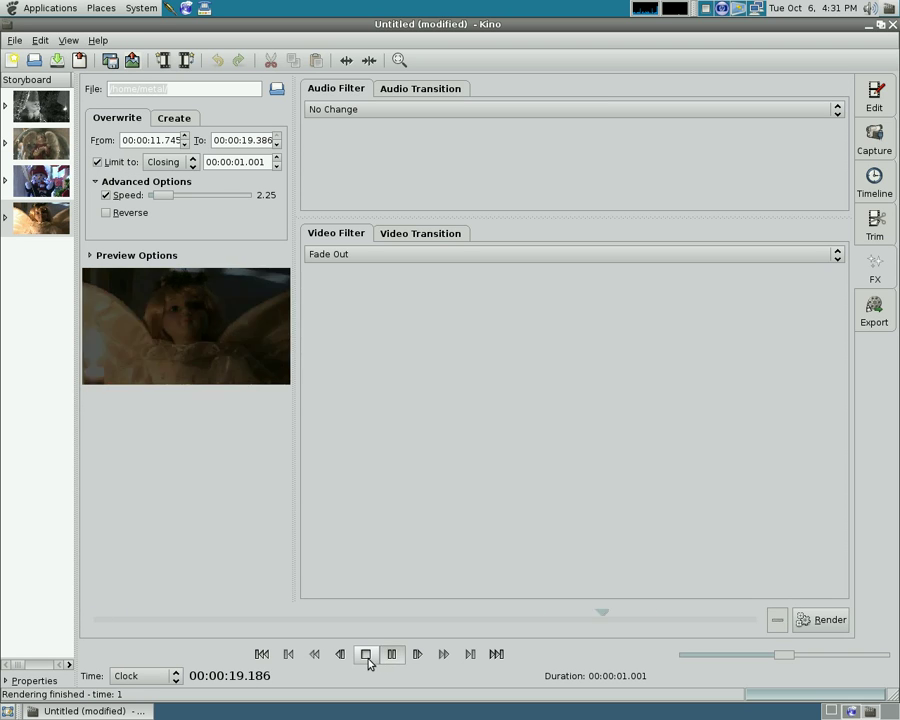
click(808, 620)
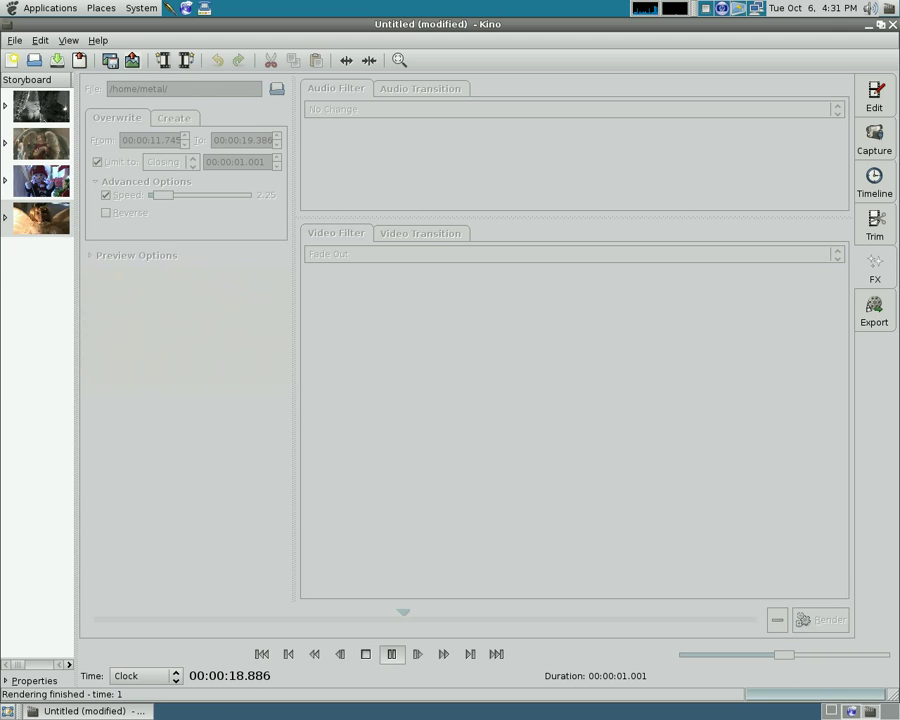
key(F2)
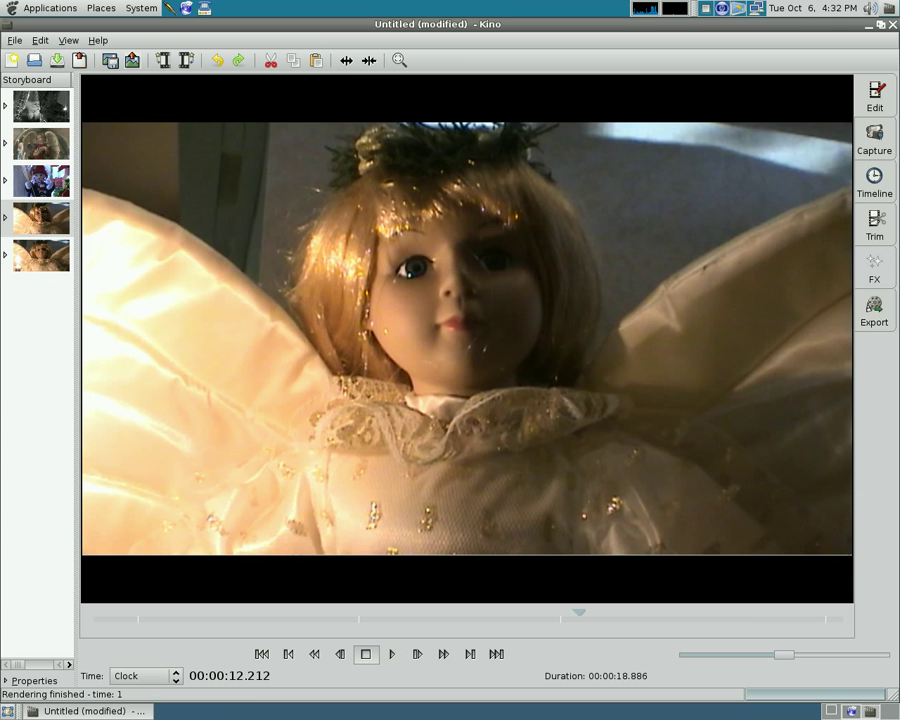
click(396, 655)
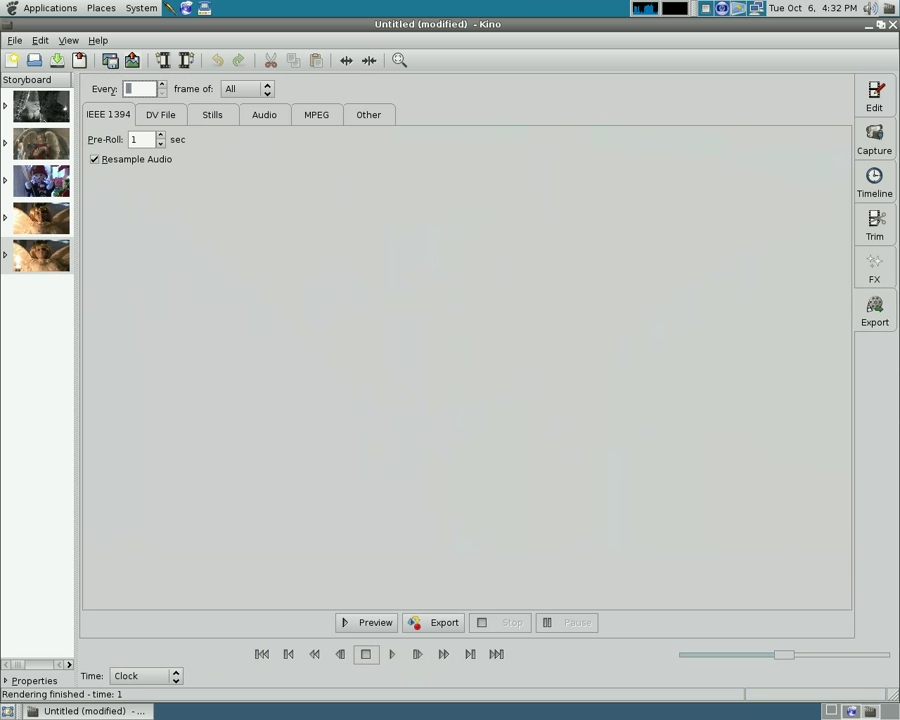
Look over the Other tools export list without changing anything
click(317, 117)
click(362, 115)
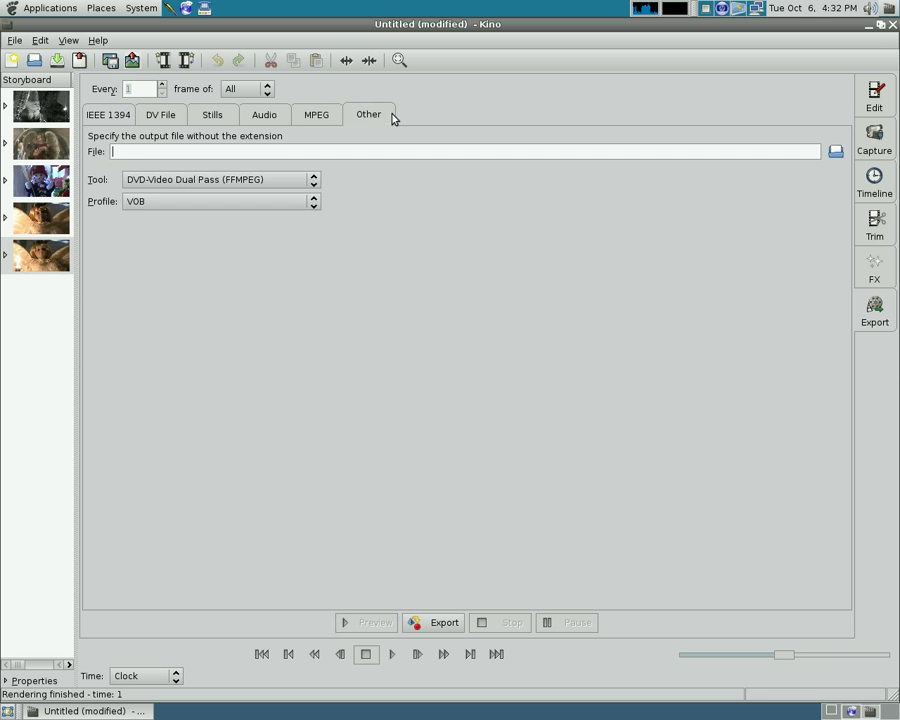
click(308, 182)
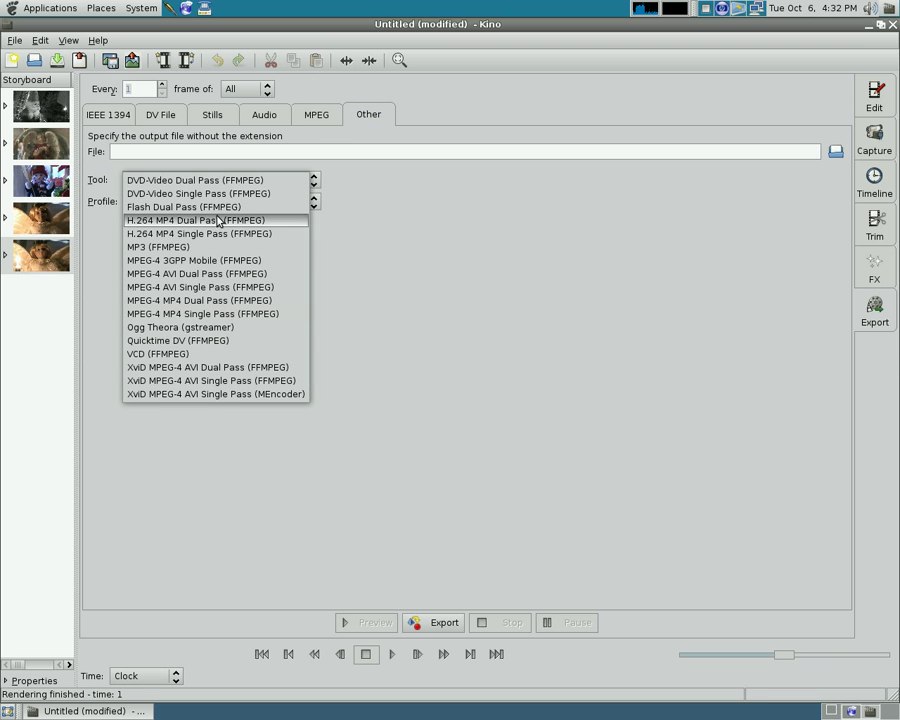
click(463, 375)
click(318, 116)
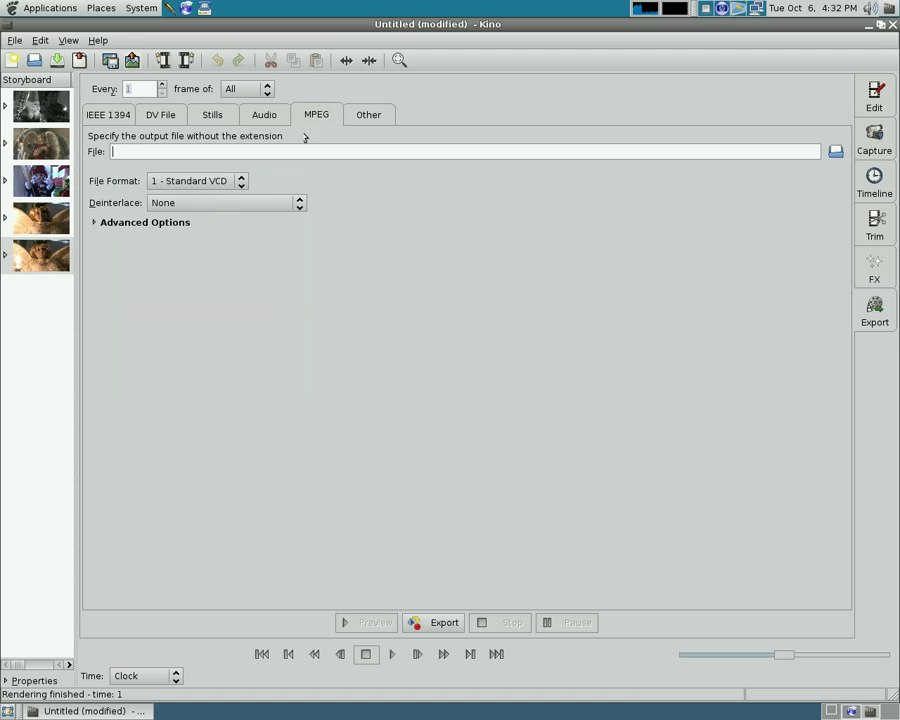
Set the MPEG file format to 8 - DVD, keeping the 4:3 aspect ratio
click(235, 186)
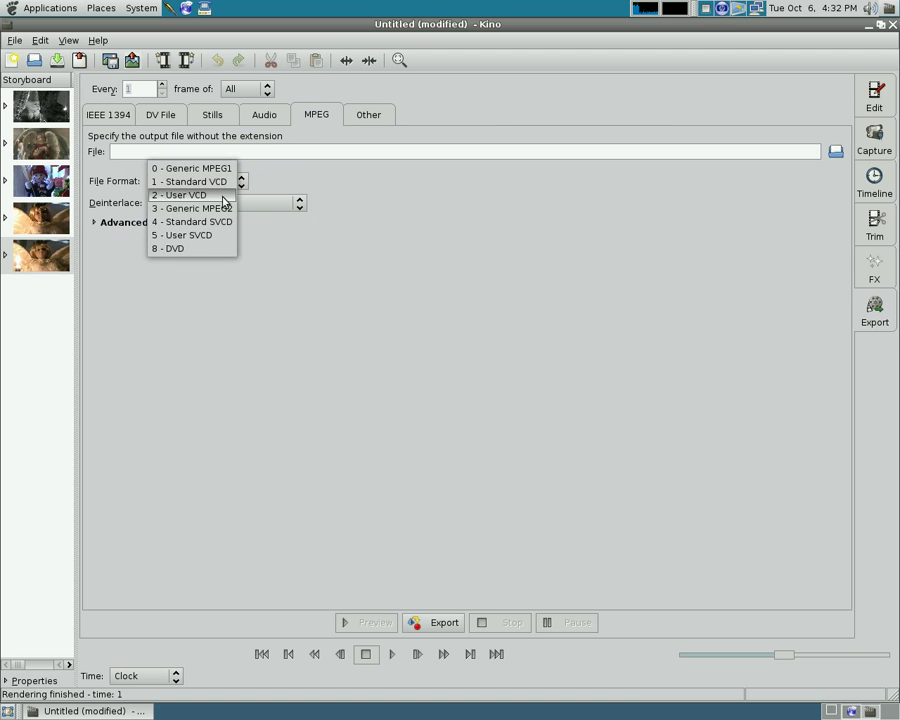
click(215, 250)
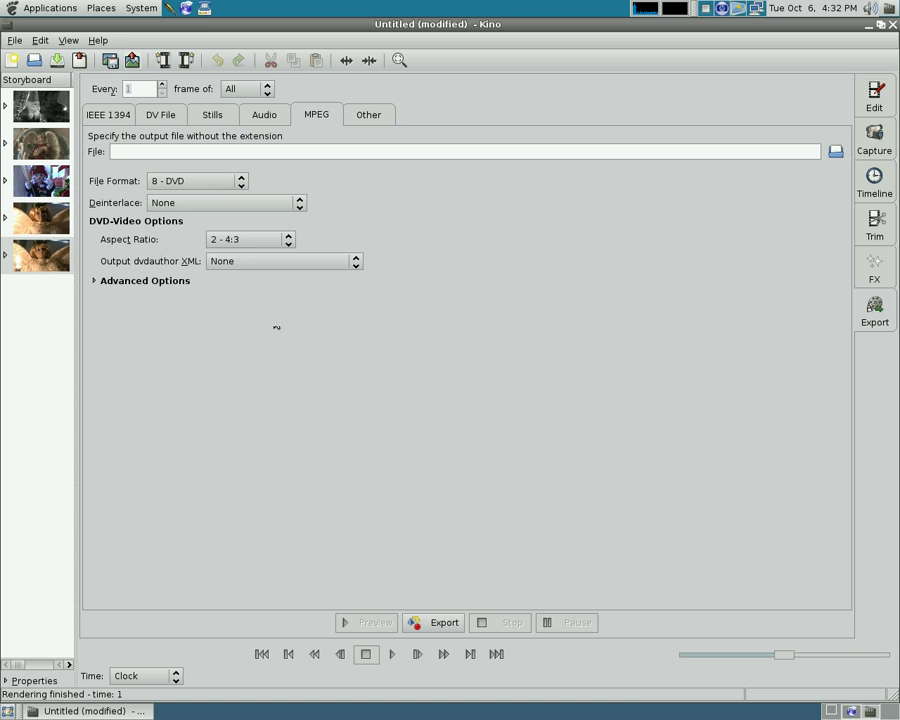
click(249, 242)
click(252, 282)
Look through the Audio and Stills export settings, ending on DV File
click(261, 116)
click(219, 118)
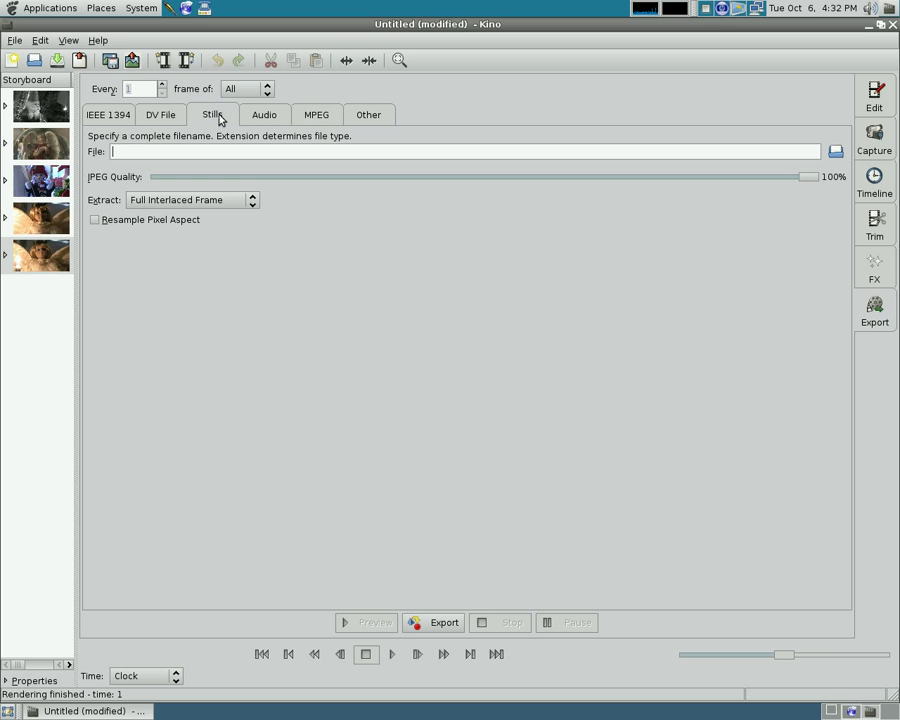
click(160, 118)
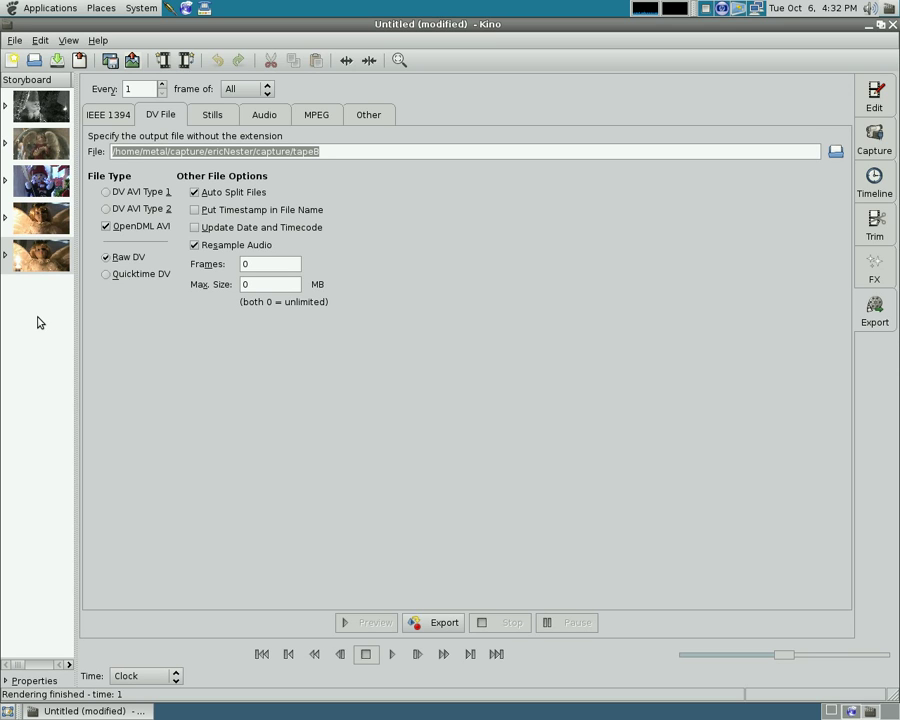
Turn off the Auto Split Files option for the DV export
click(206, 194)
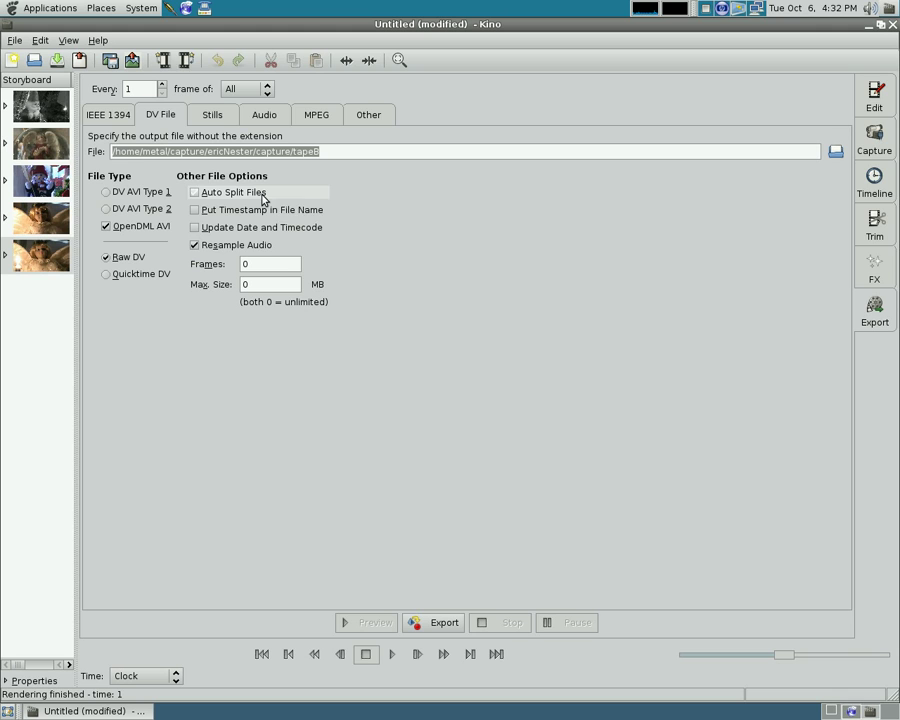
click(225, 193)
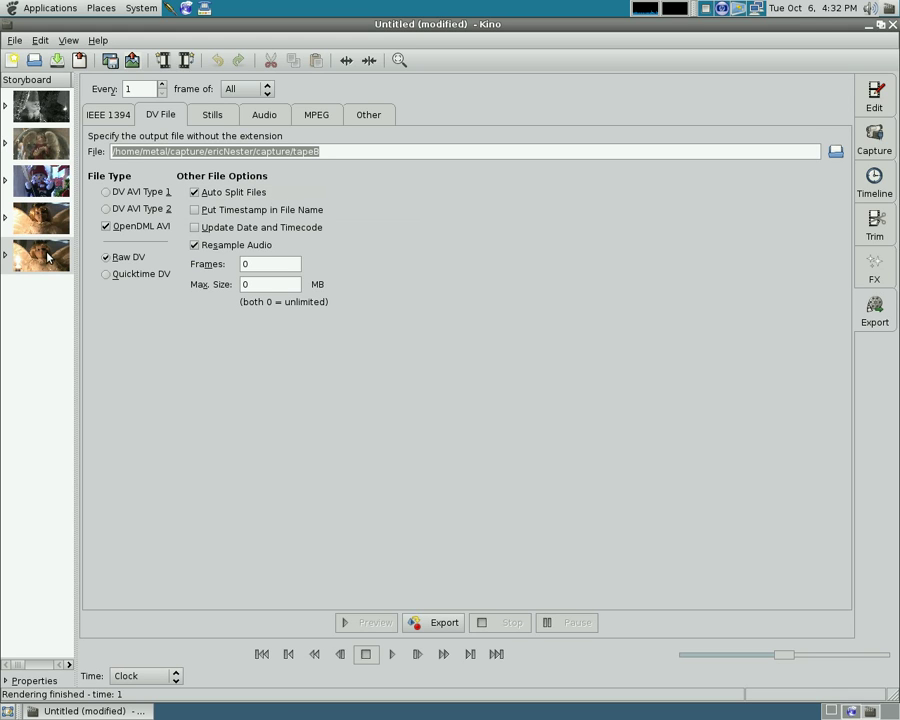
click(195, 192)
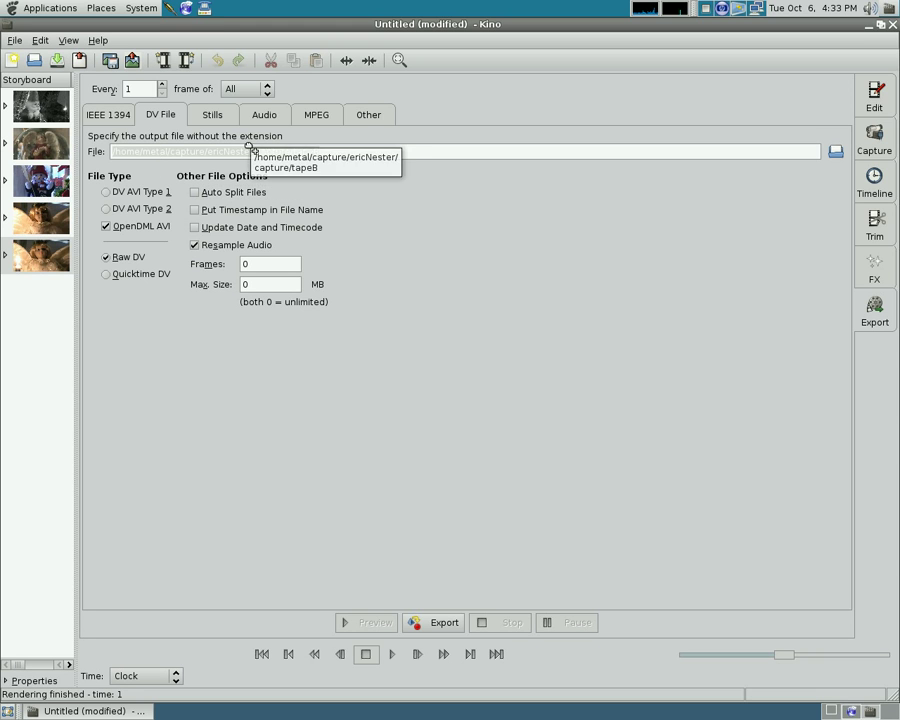
Set the output file to /tmp/xmass1000 and export the whole movie as raw DV
click(831, 150)
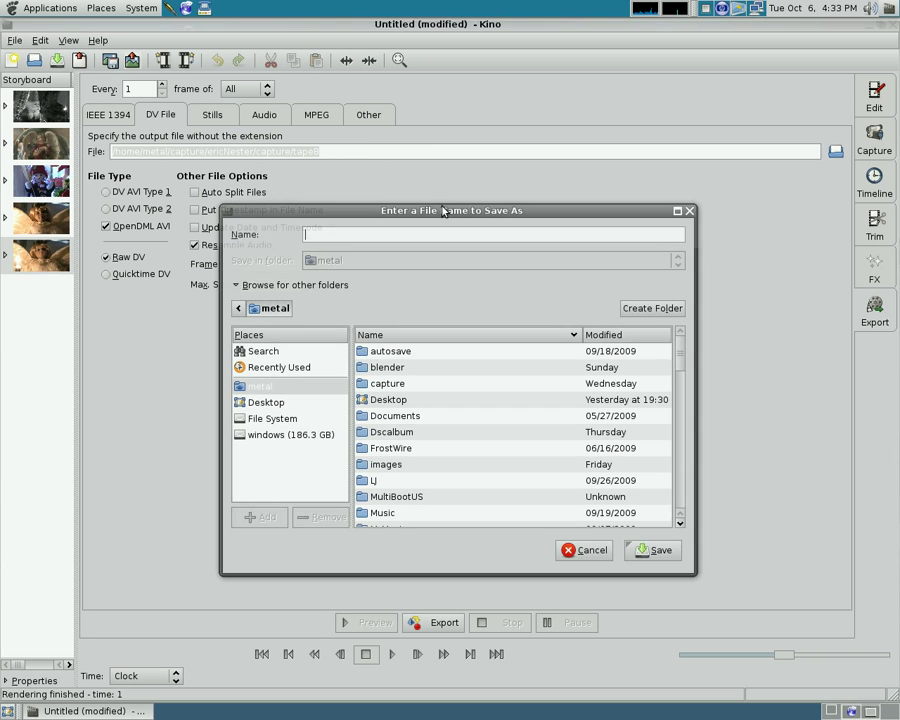
text(/t)
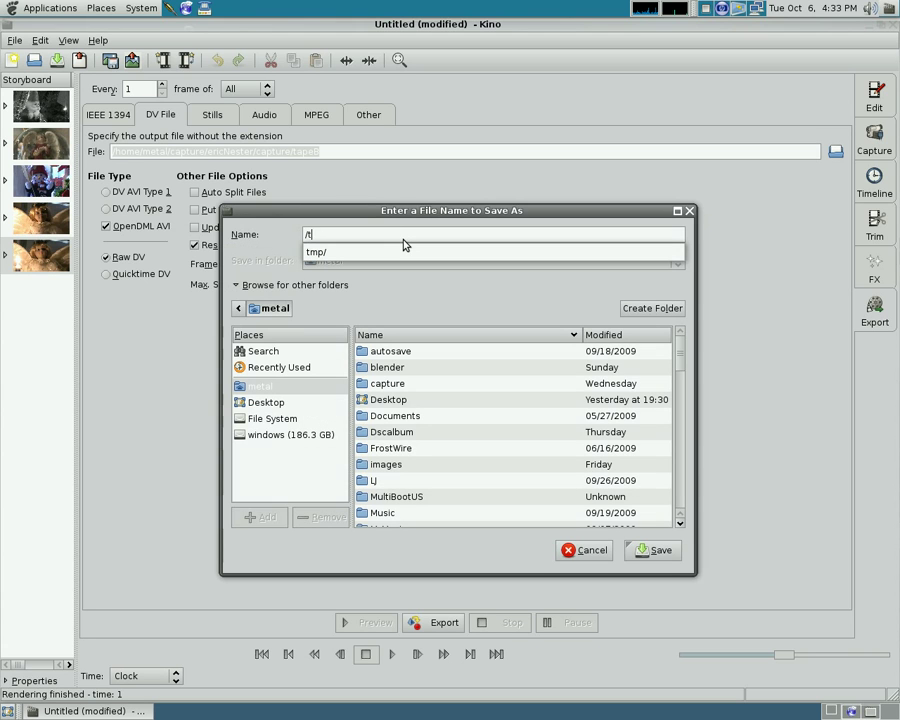
text(mp/)
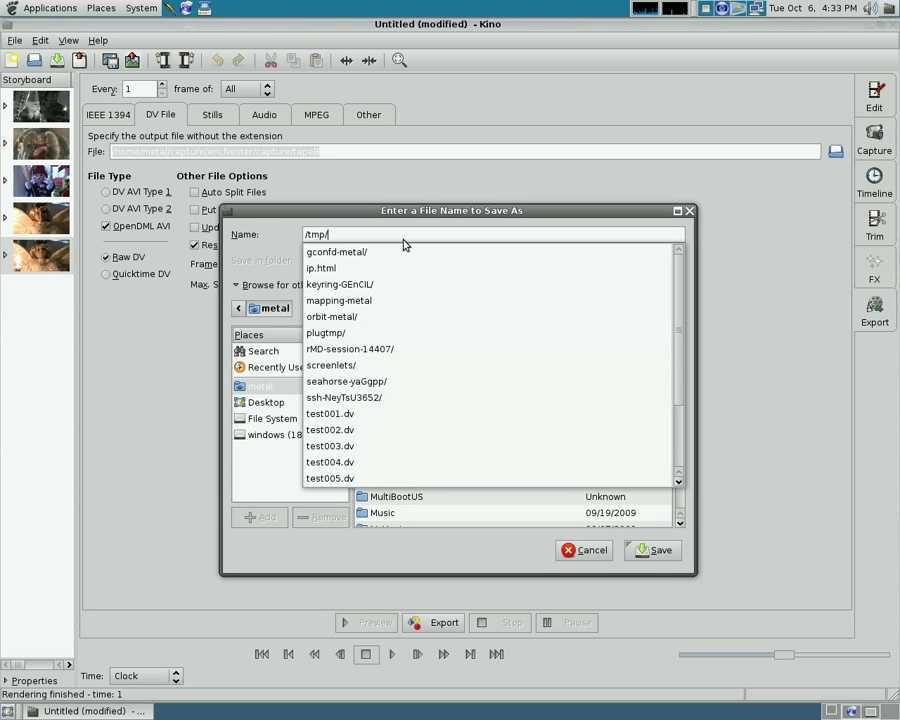
text(x)
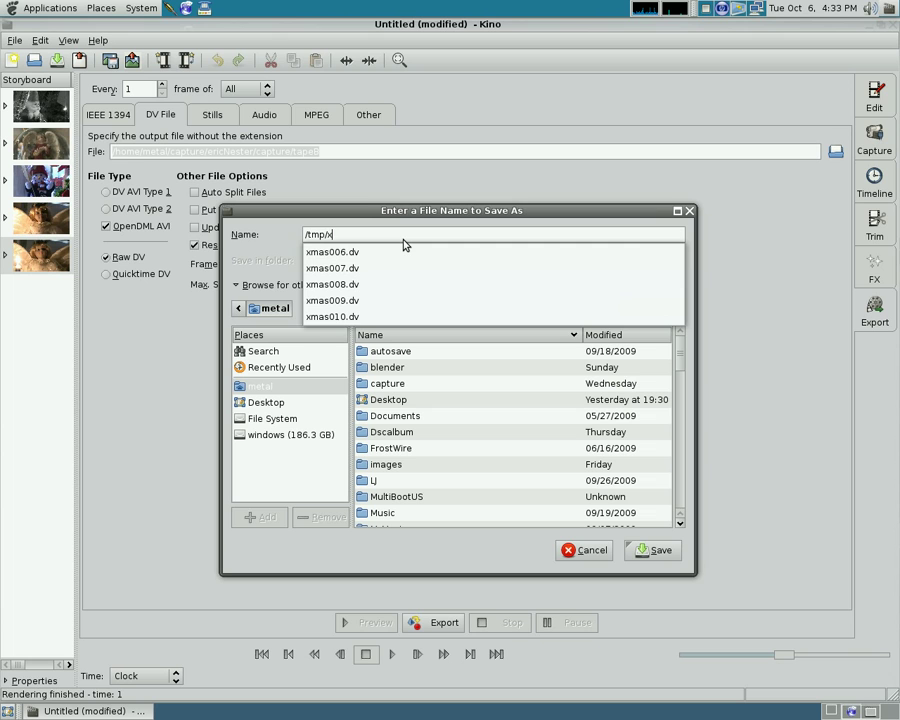
text(mass1)
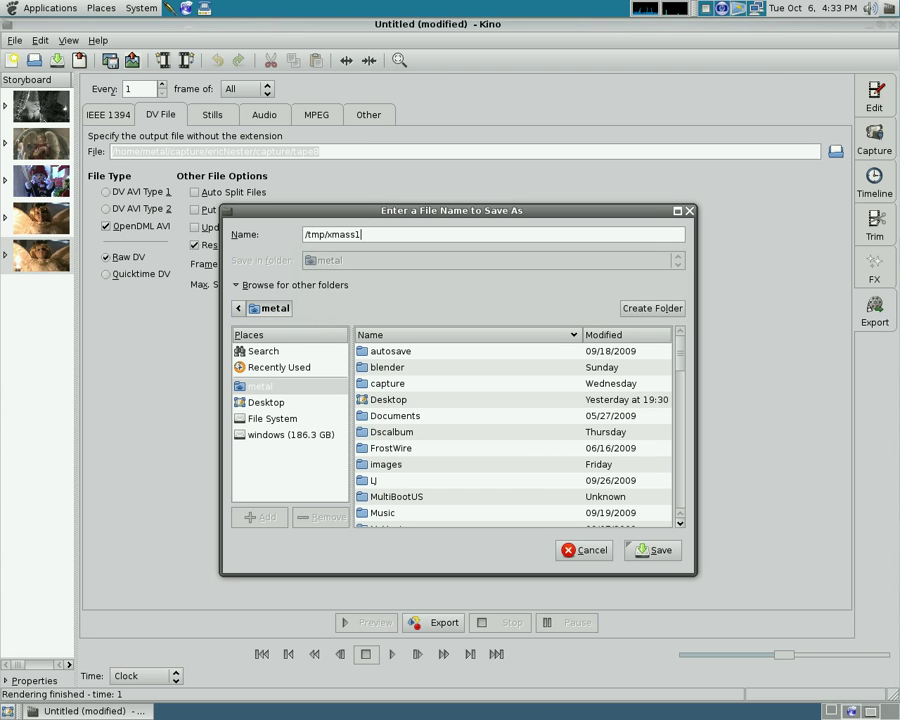
text(000)
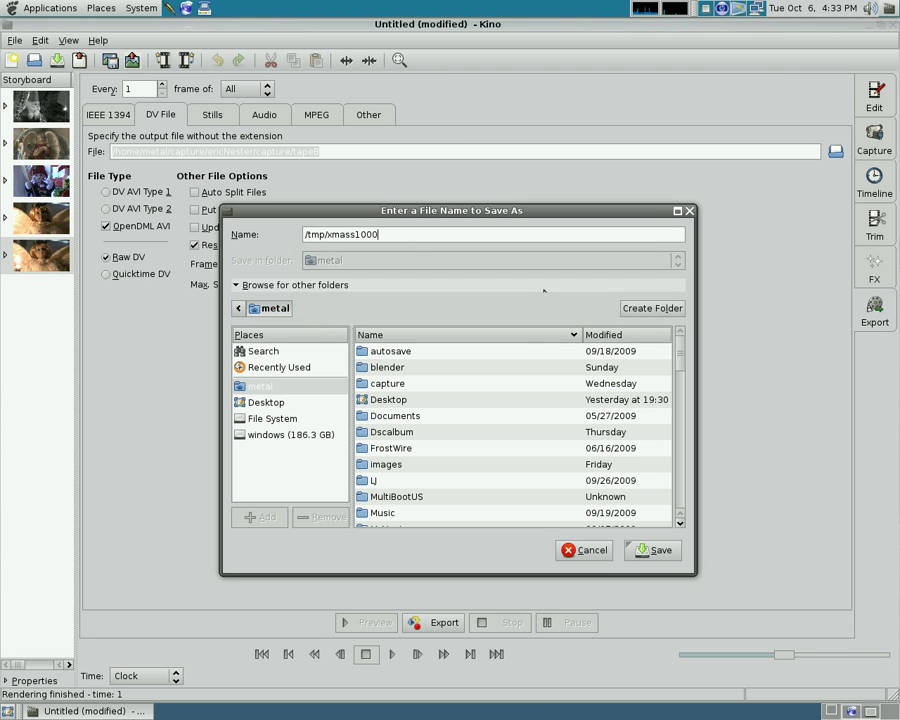
click(660, 551)
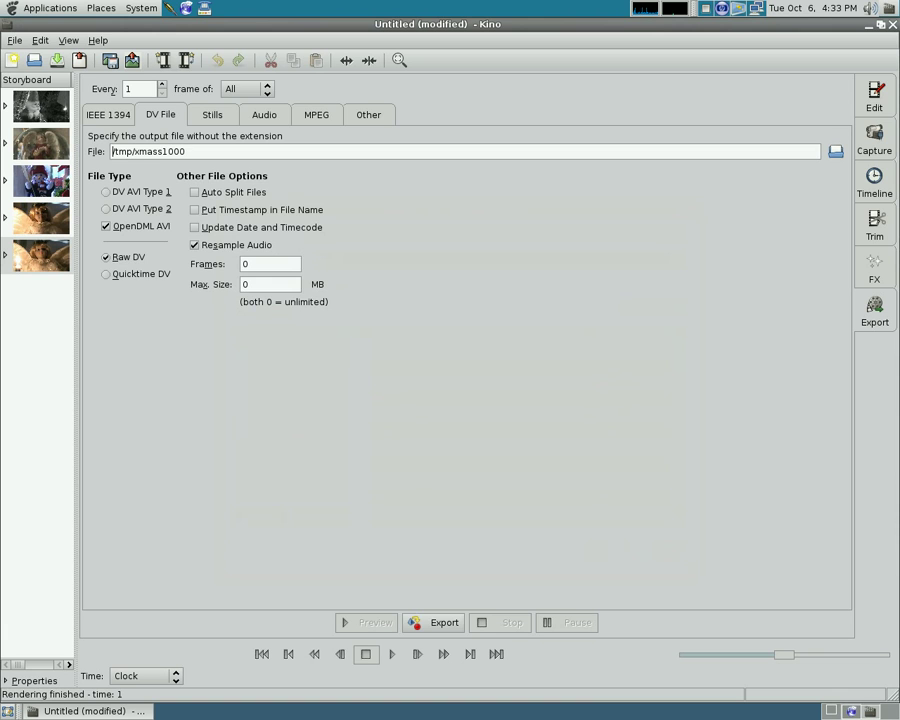
click(433, 621)
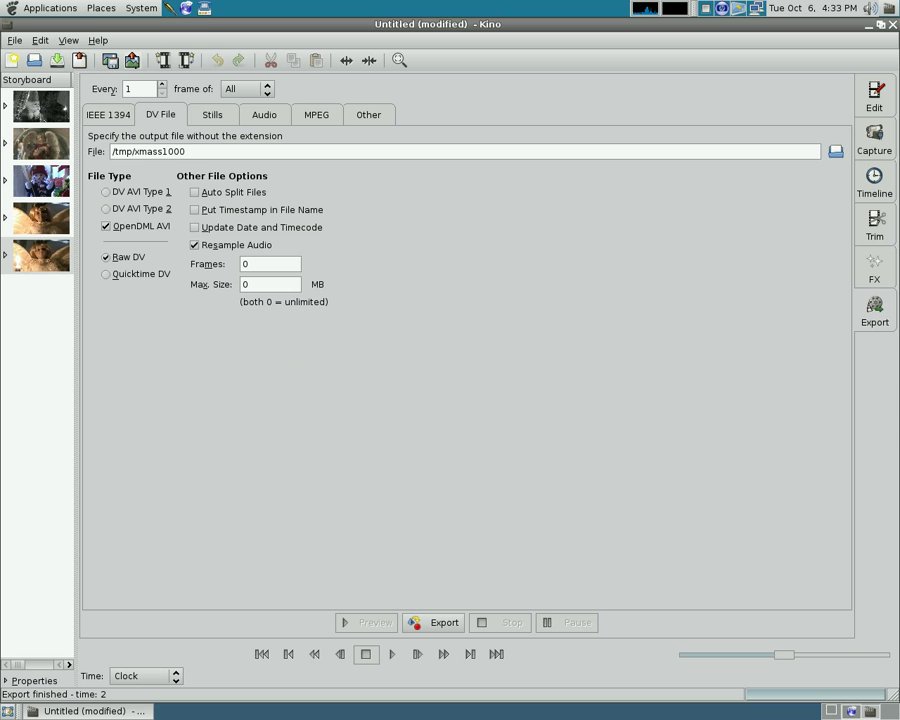
click(100, 8)
Browse to the /tmp folder and open the exported xmass1000011.dv file
click(340, 345)
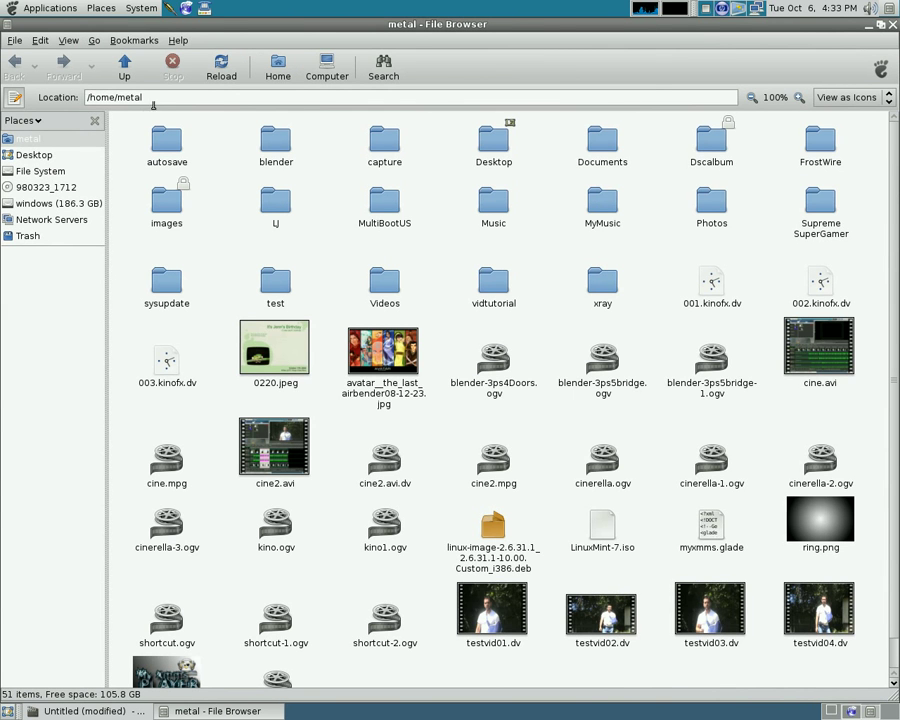
click(153, 104)
text(/tmp)
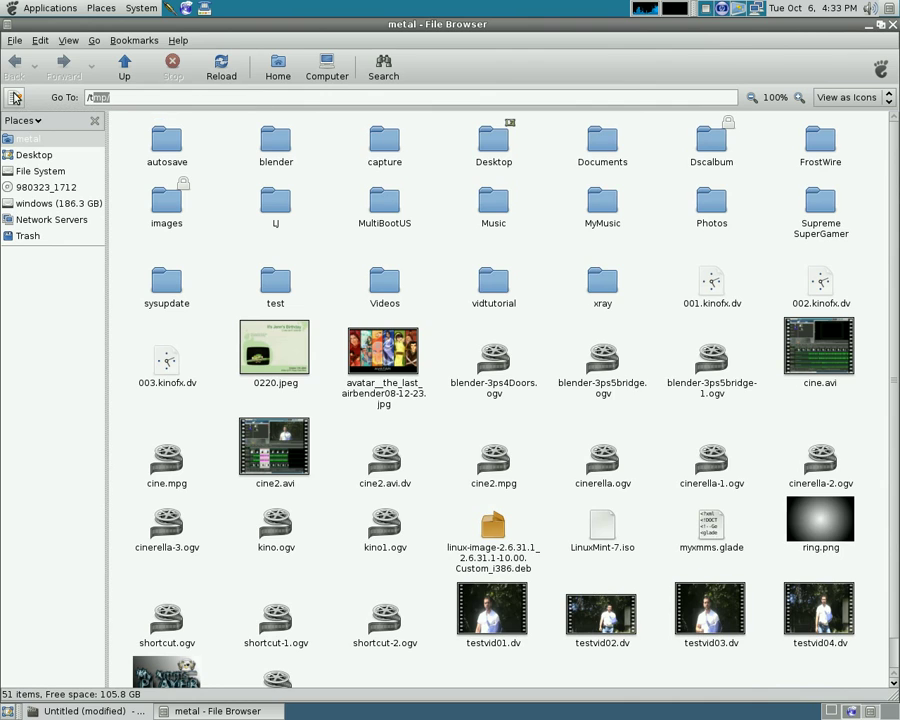
key(Return)
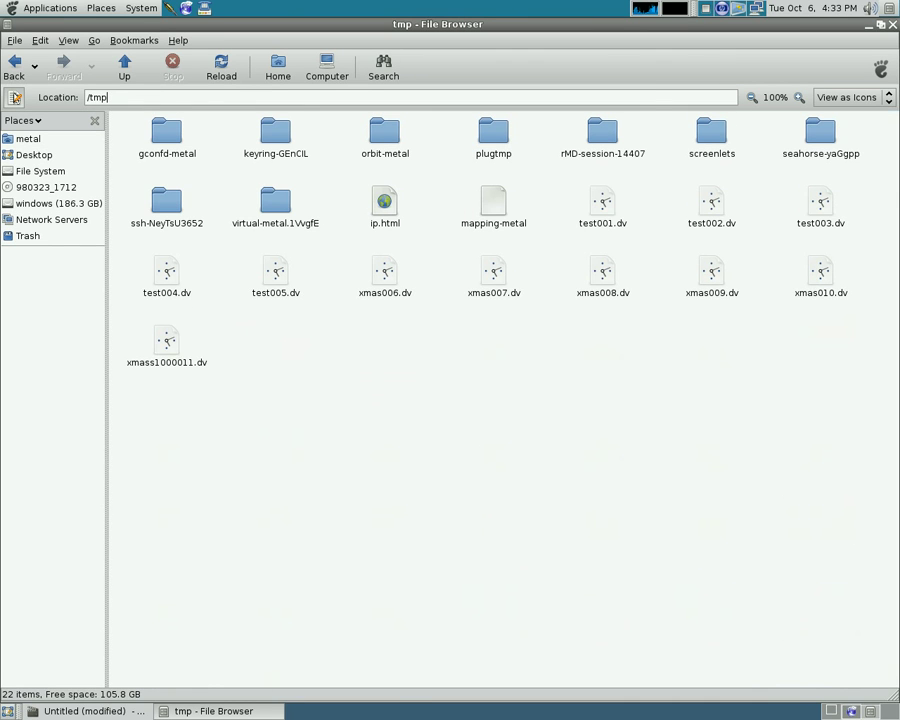
double_click(169, 340)
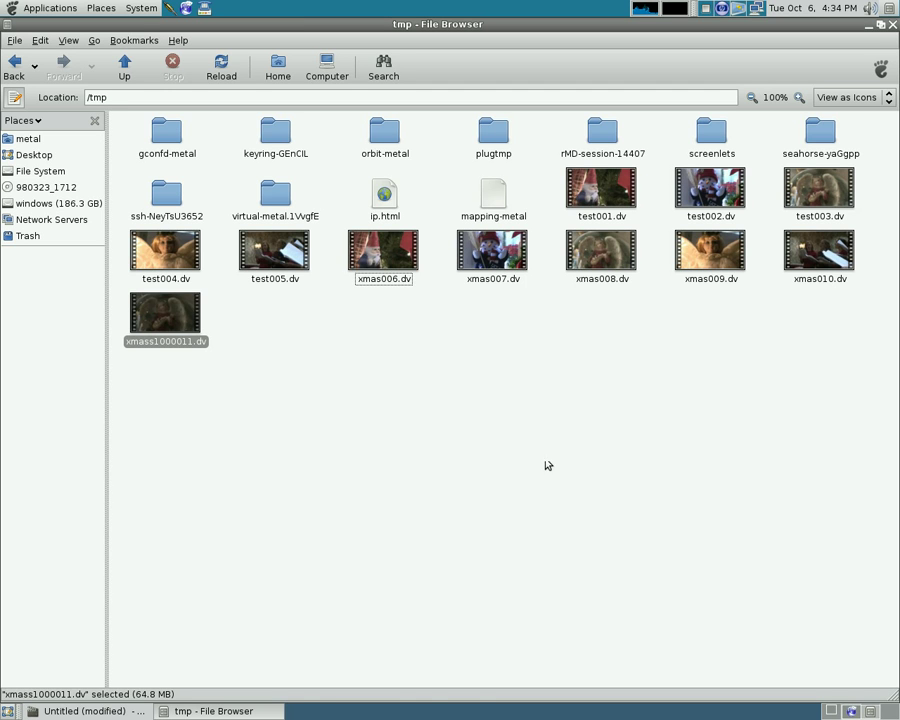
Return to the Kino editor and show the Other export settings: DVD-Video Dual Pass (FFMPEG), VOB profile
click(119, 711)
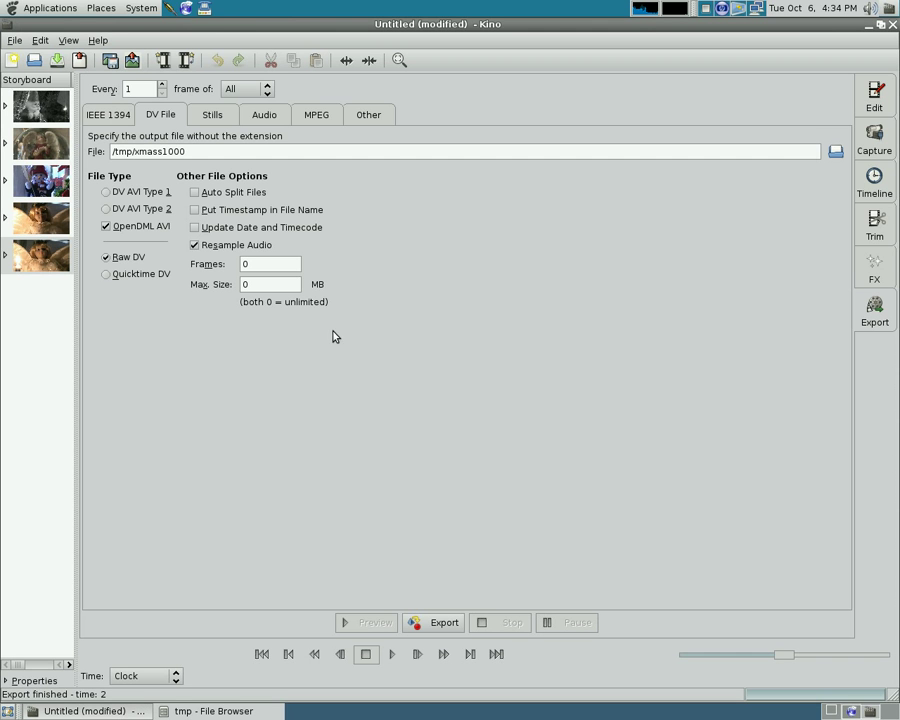
click(326, 118)
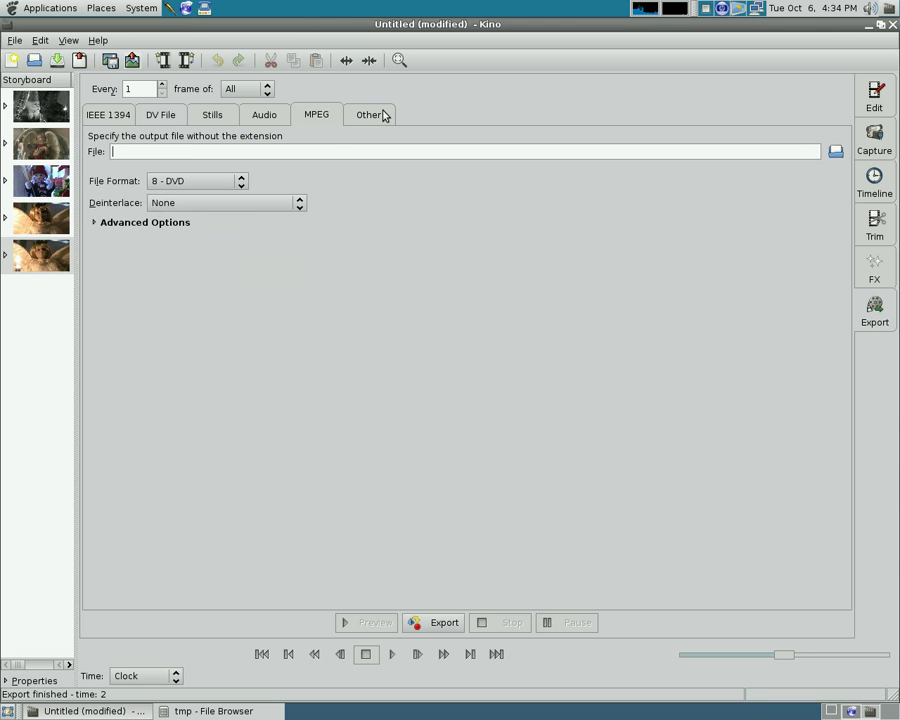
click(383, 115)
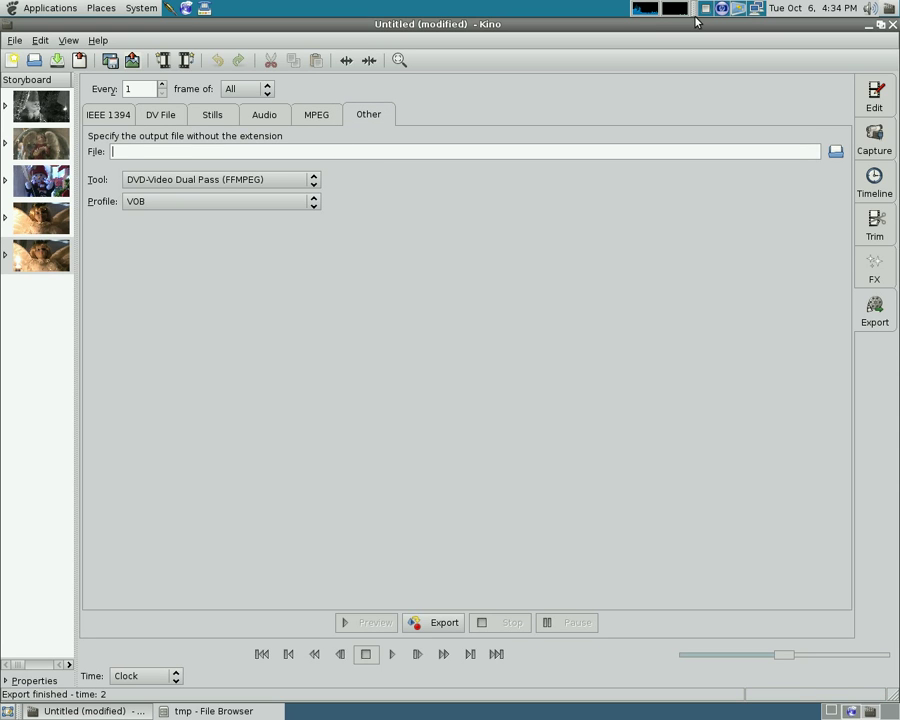